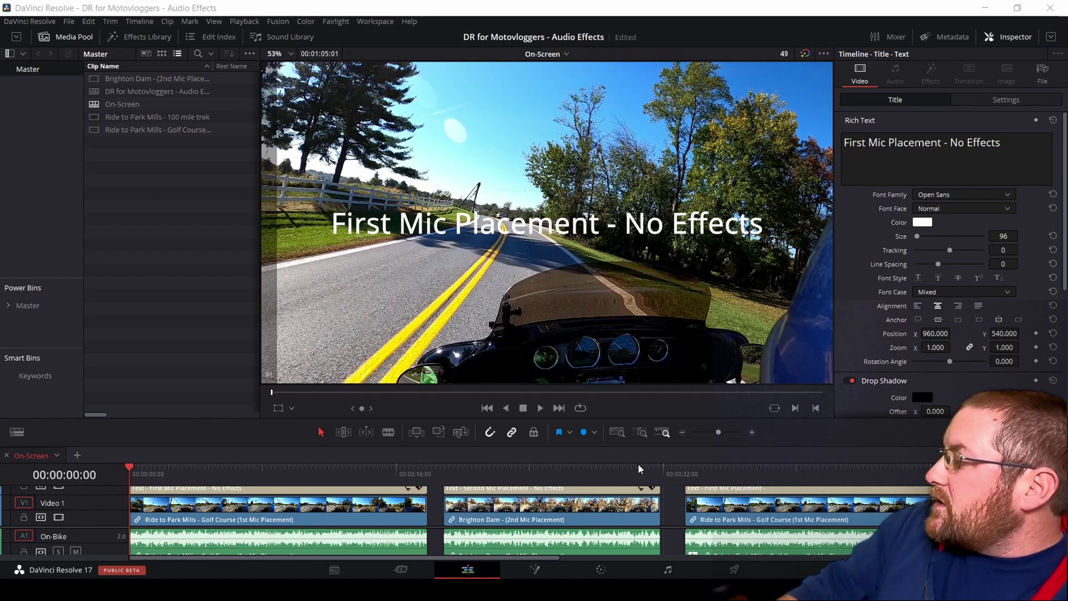
- Play the raw 'First Mic Placement - No Effects' clip and stop in the gap after it
scroll(687, 537, down, 2)
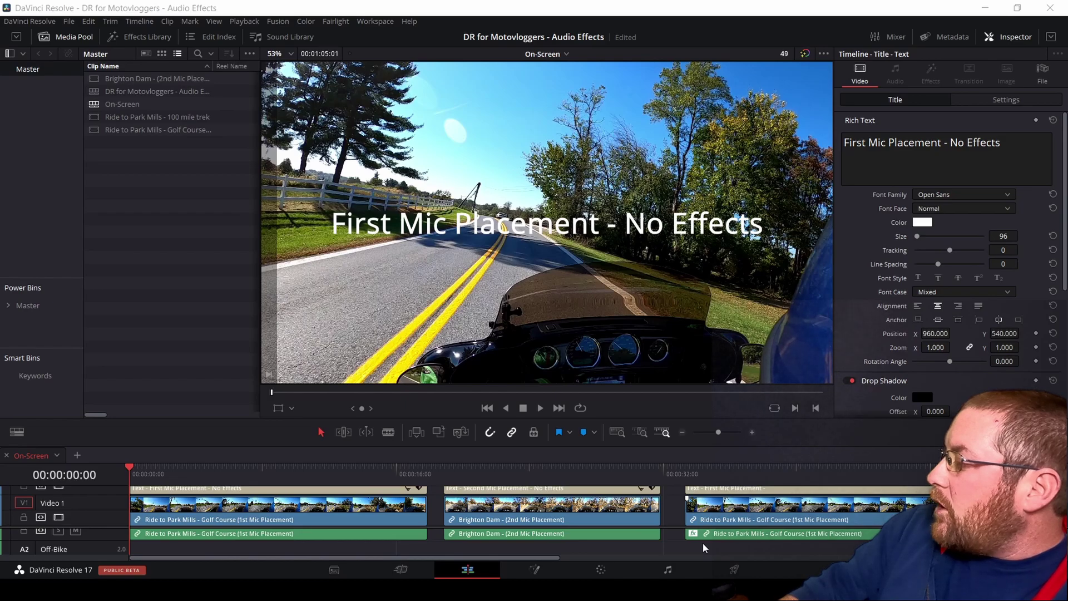
scroll(703, 543, up, 3)
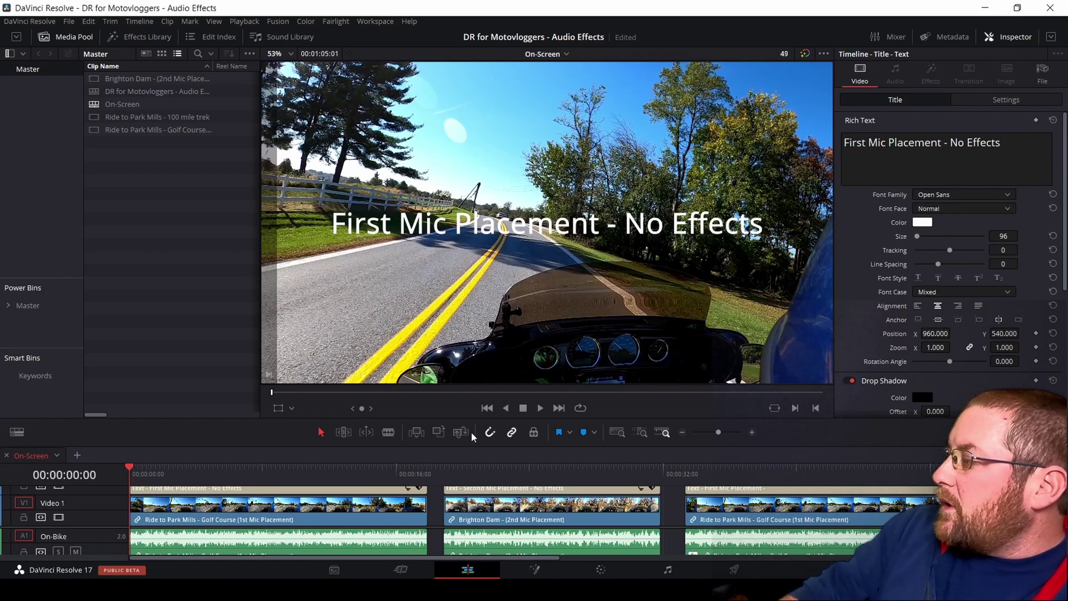
click(539, 409)
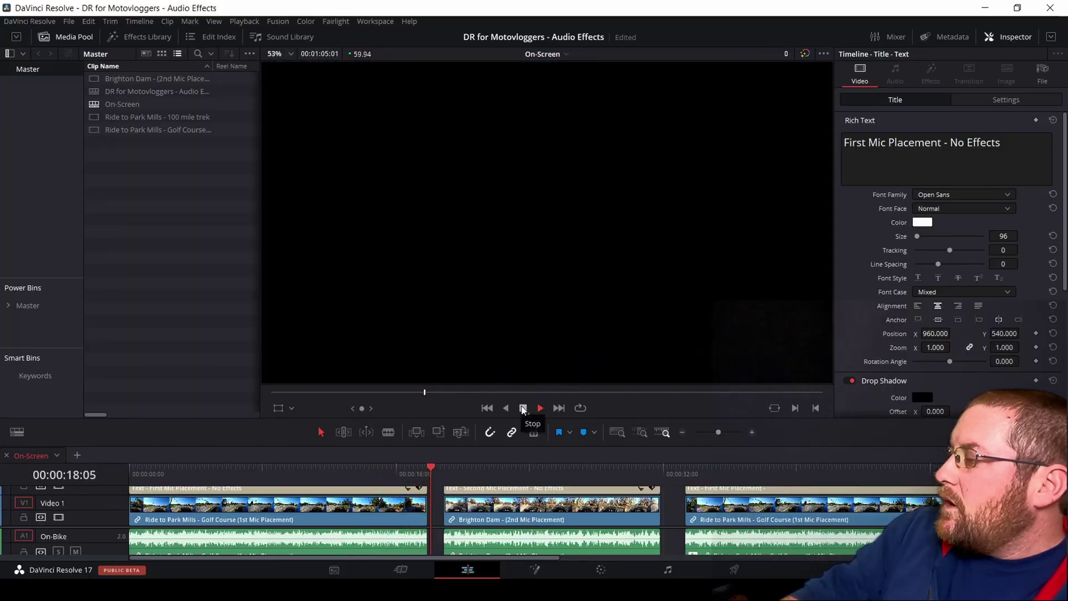
click(523, 409)
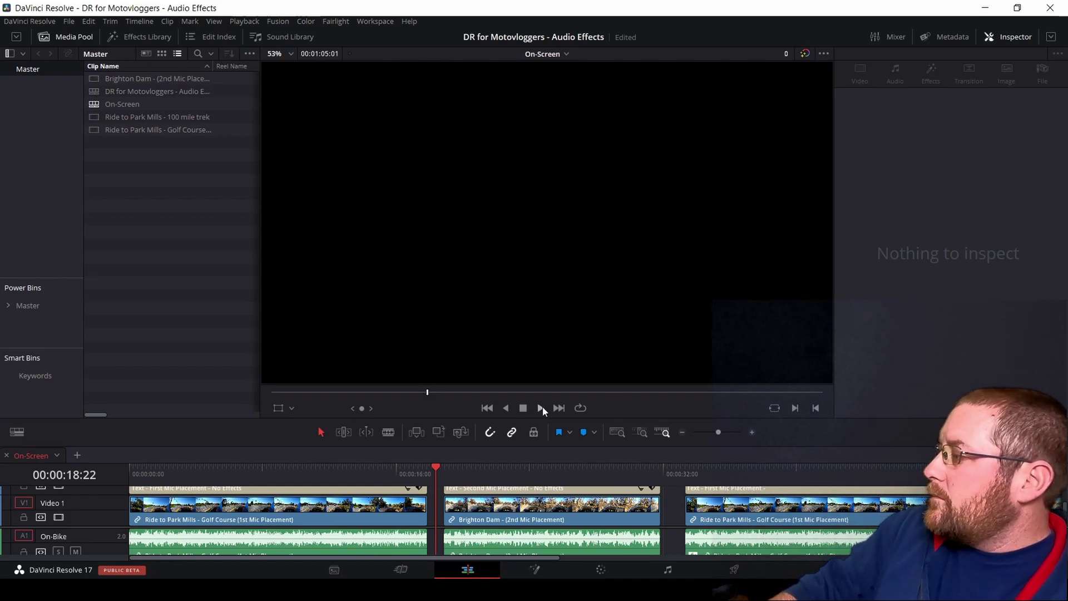
- Play the unprocessed Brighton Dam clip through to its end, then select the Ride to Park Mills clip
click(541, 408)
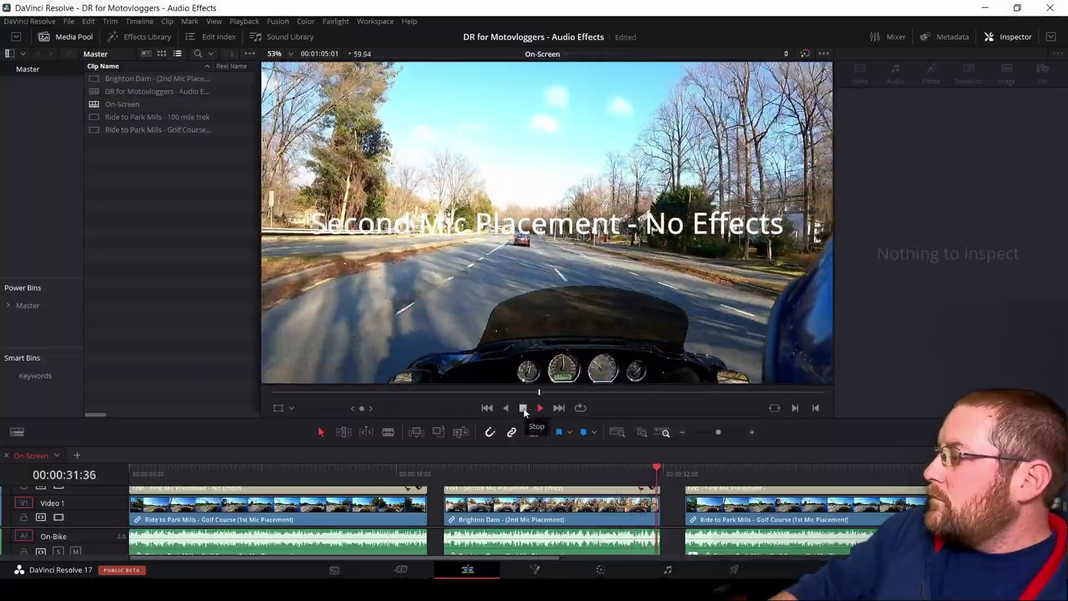
click(522, 409)
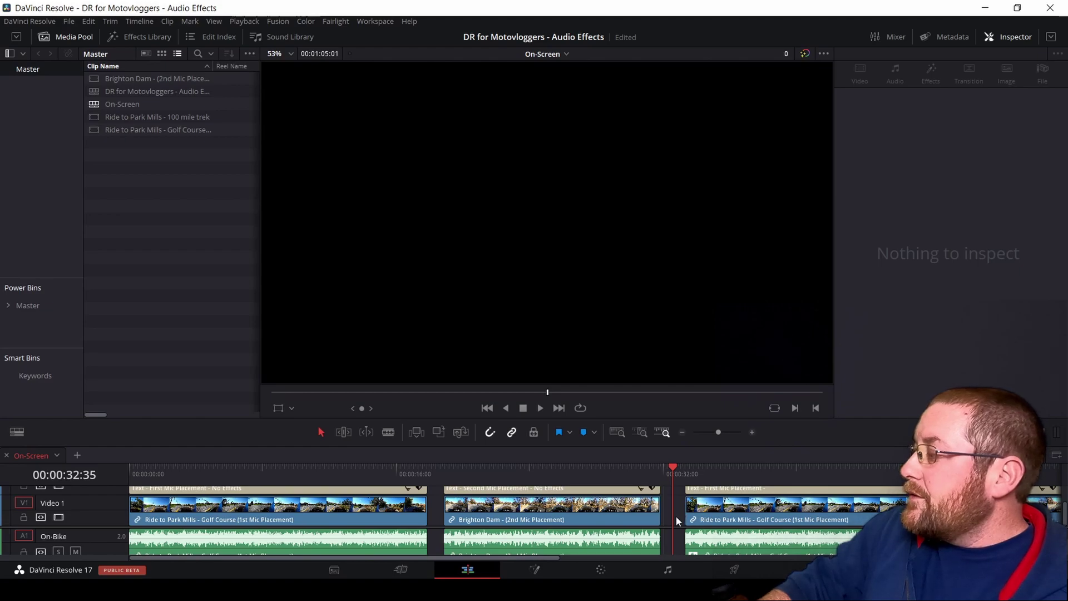
click(716, 548)
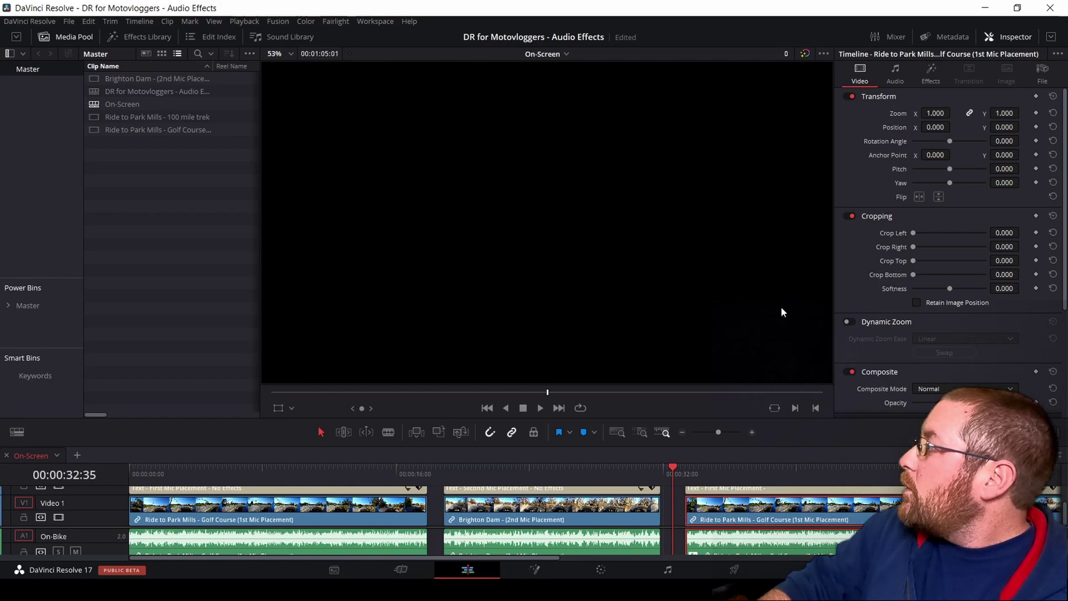
- List the Fairlight FX effects and inspect the Park Mills clip's Noise Reduction settings in its full editor
click(930, 75)
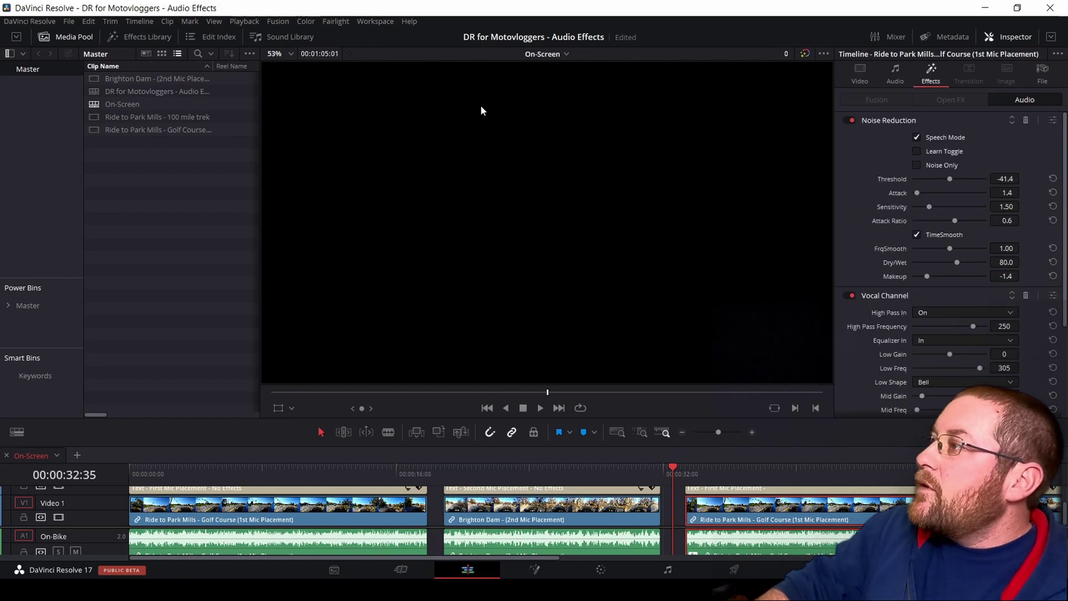
click(146, 39)
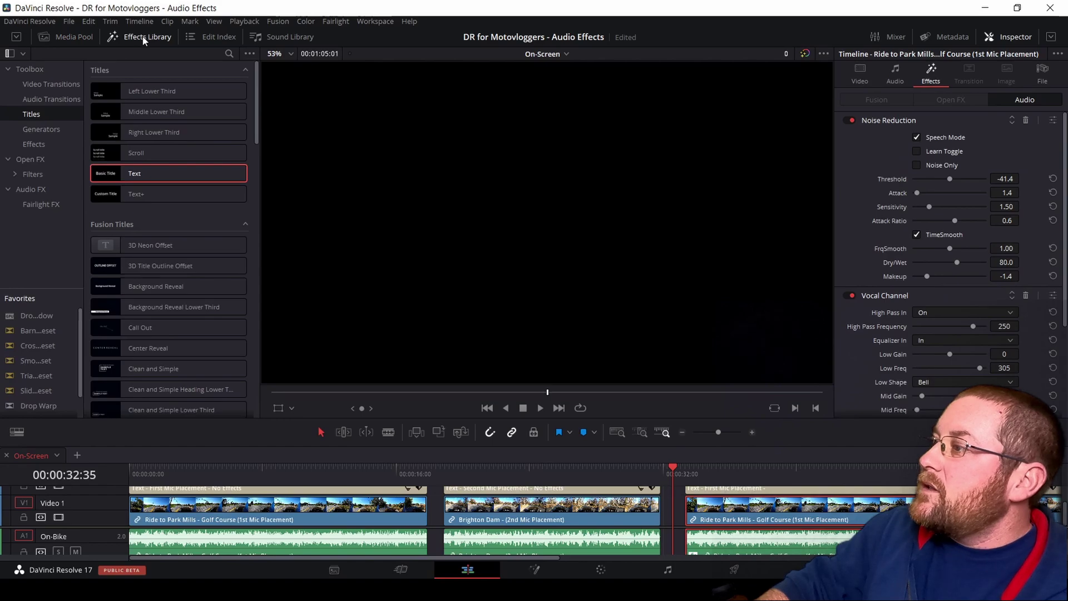
click(33, 208)
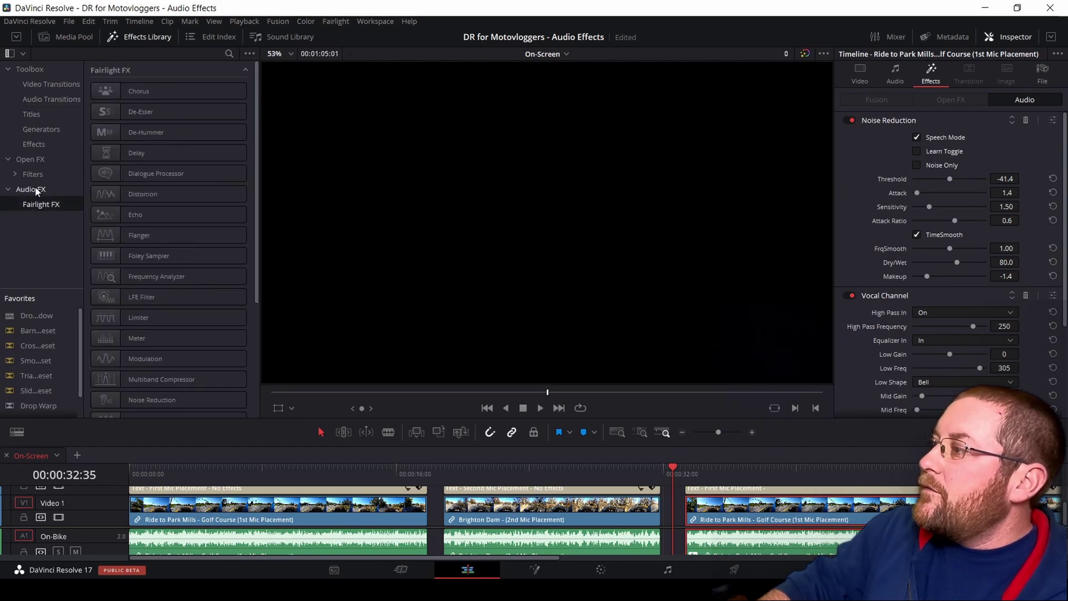
scroll(145, 160, down, 5)
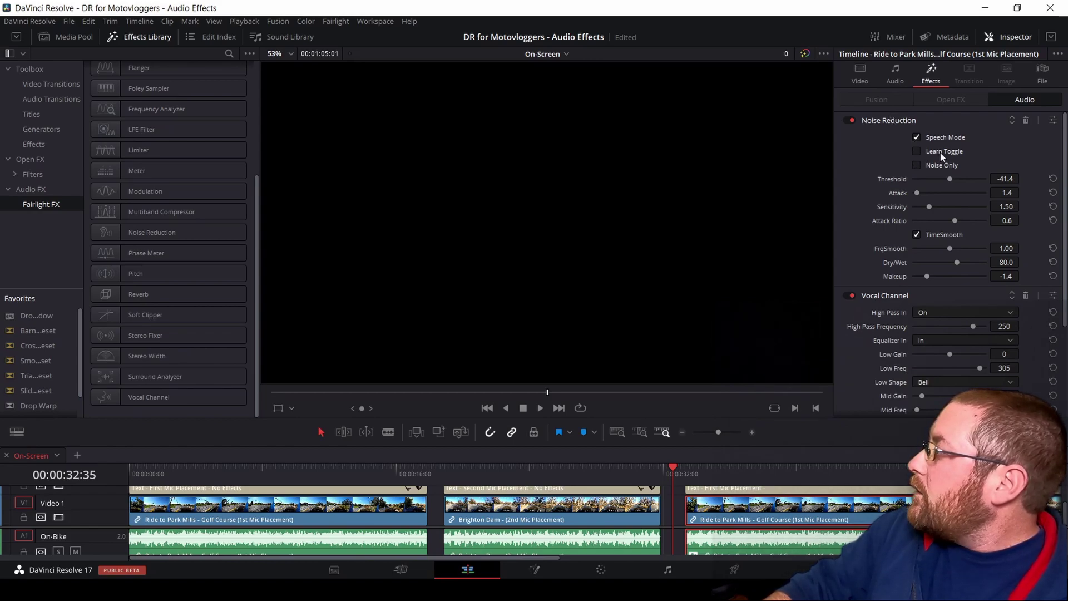
click(1053, 121)
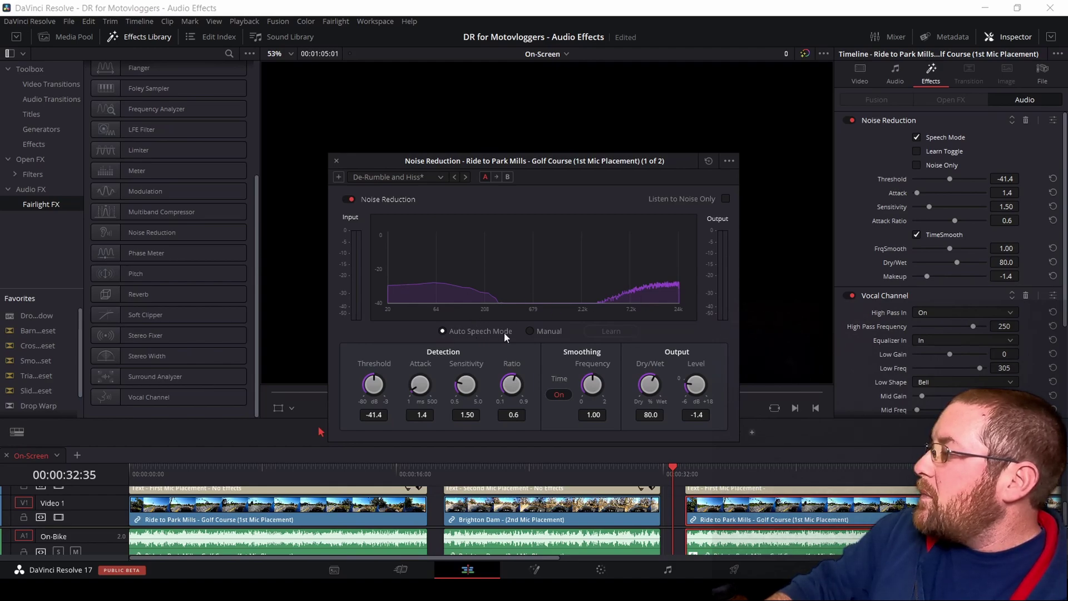
click(336, 161)
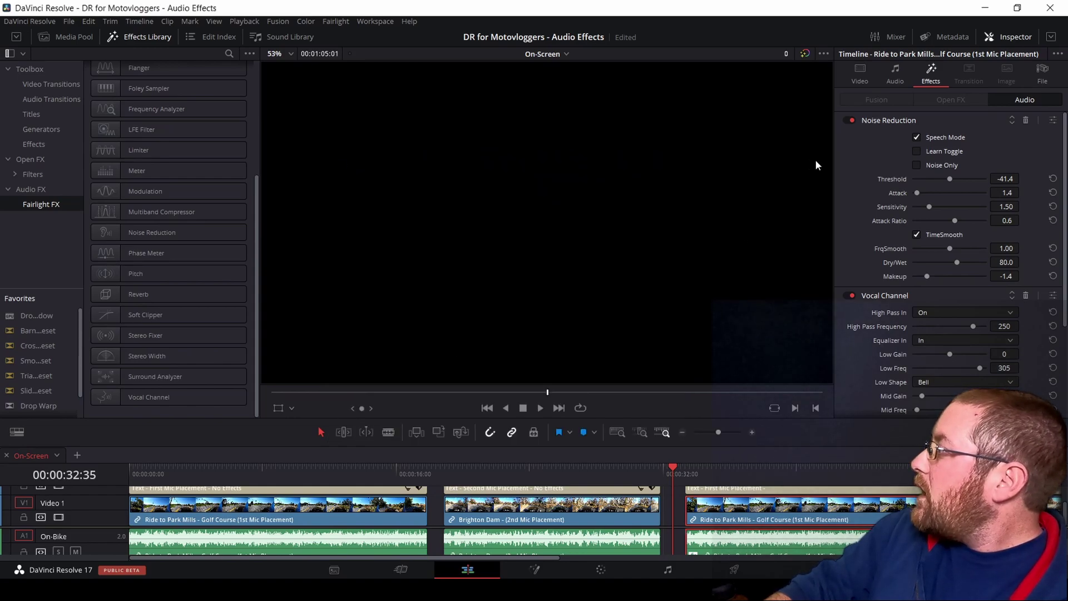
- Replace the clip's effects with a new Noise Reduction using the De-Rumble and Hiss preset and auto Speech Mode
click(1027, 122)
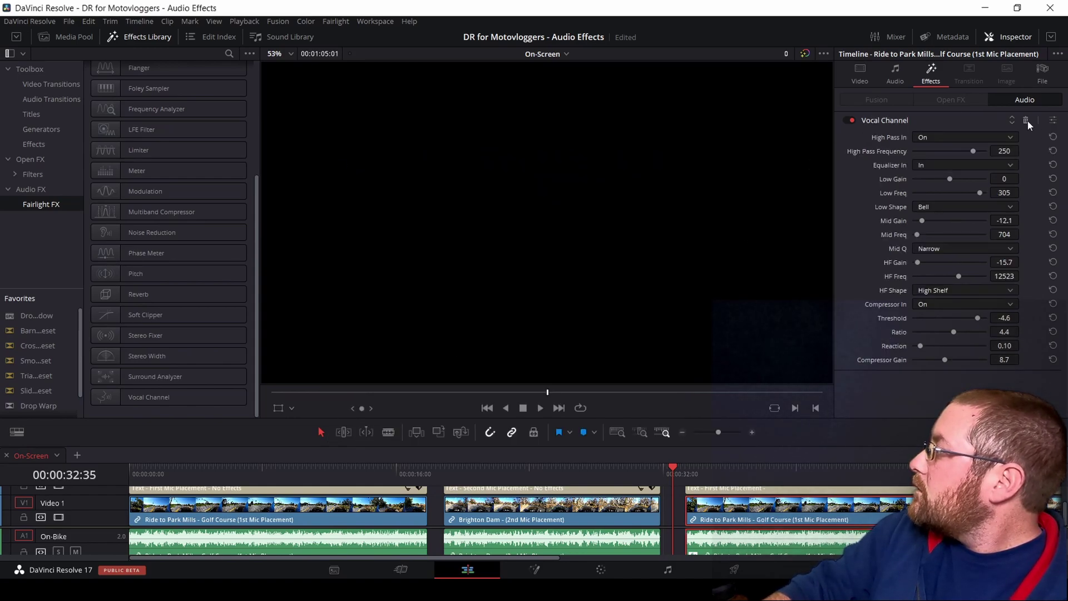
click(1026, 121)
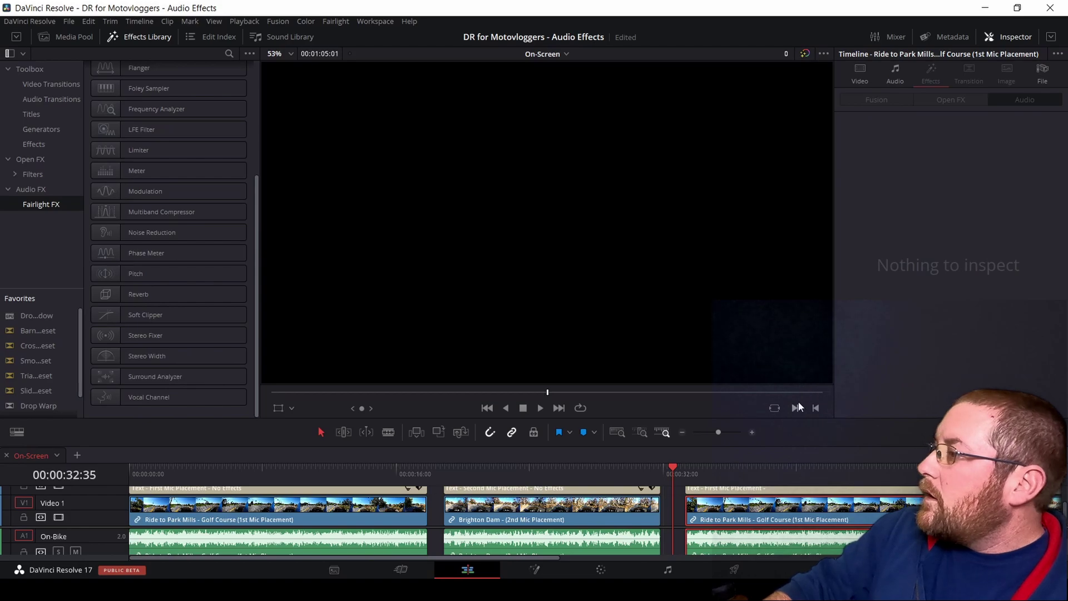
drag(134, 232, 723, 542)
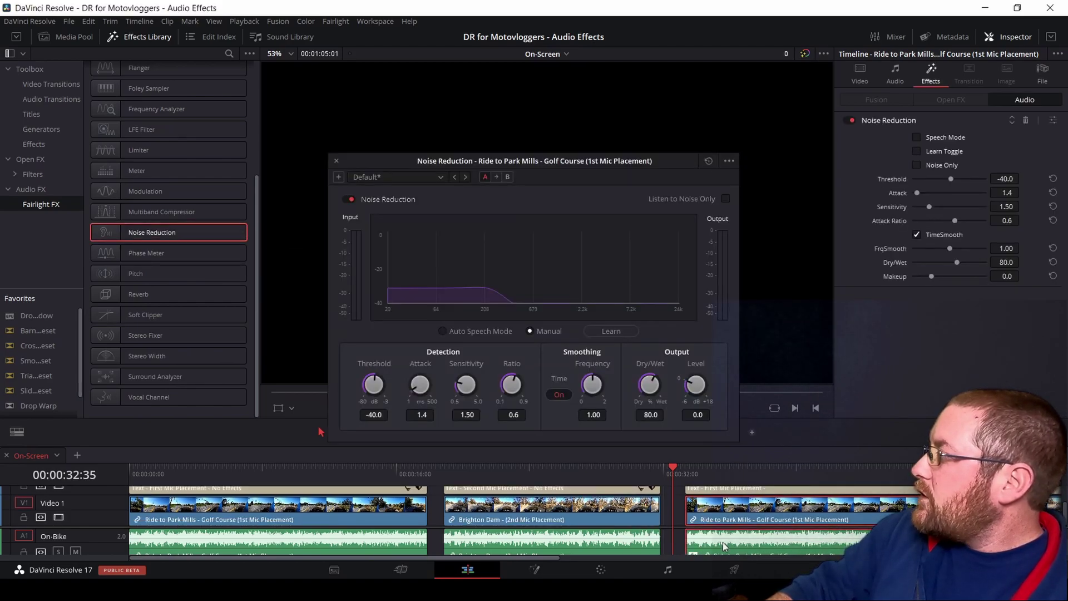
click(440, 177)
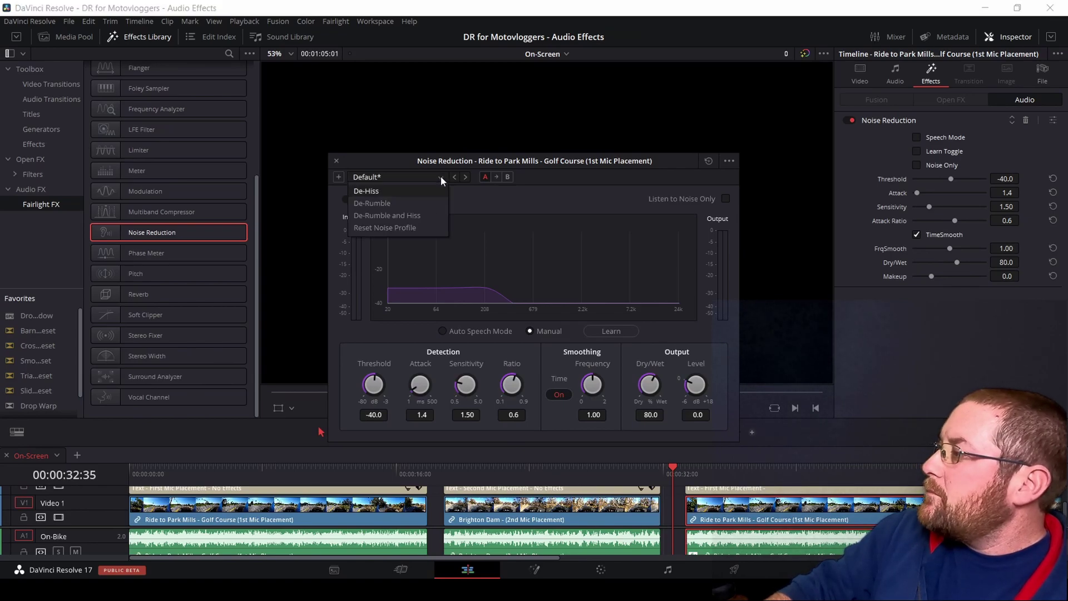
click(415, 215)
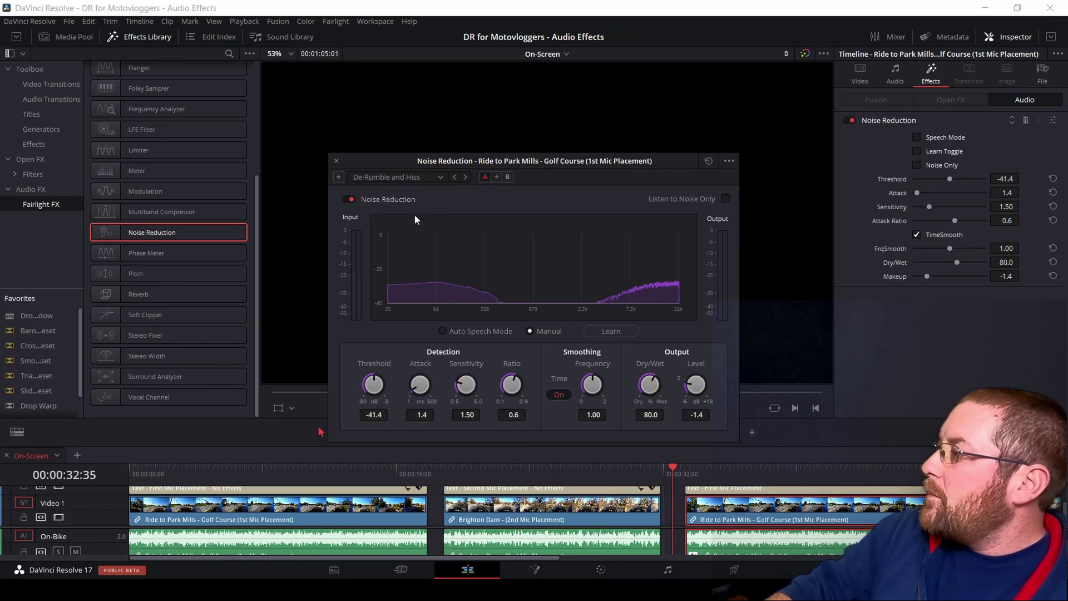
click(441, 332)
click(336, 161)
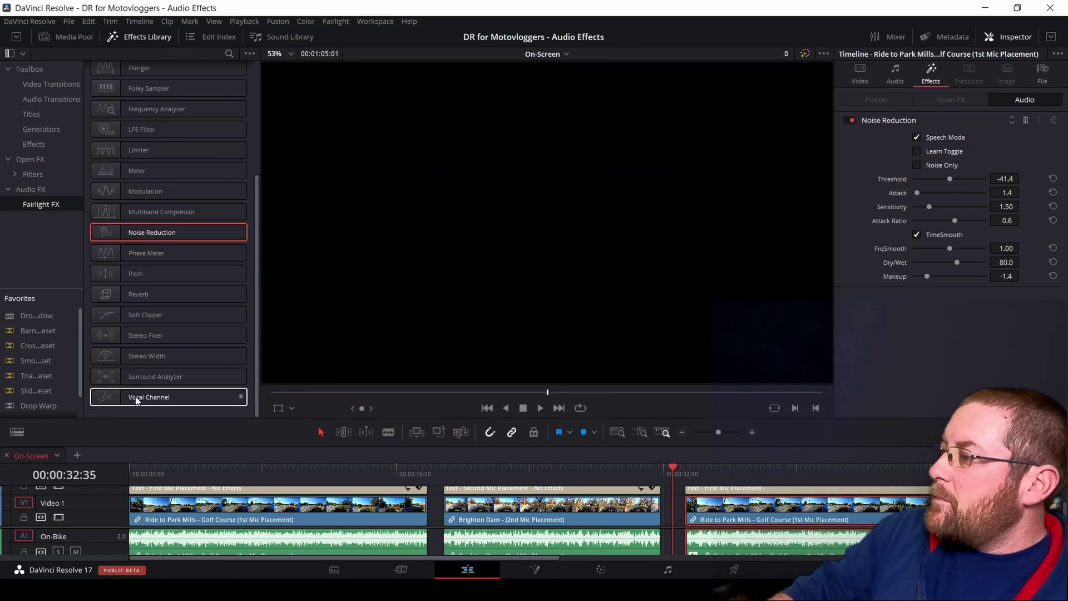
- Drop Vocal Channel onto the Ride to Park Mills clip and load its Moto Vlog - FLHXS 4 preset
drag(136, 399, 709, 538)
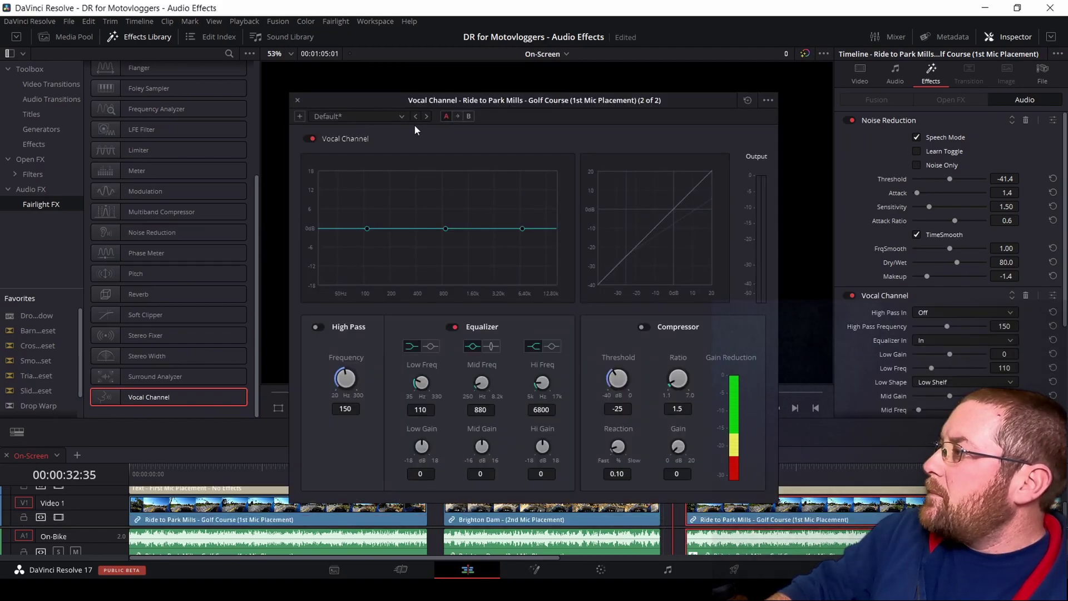
click(400, 116)
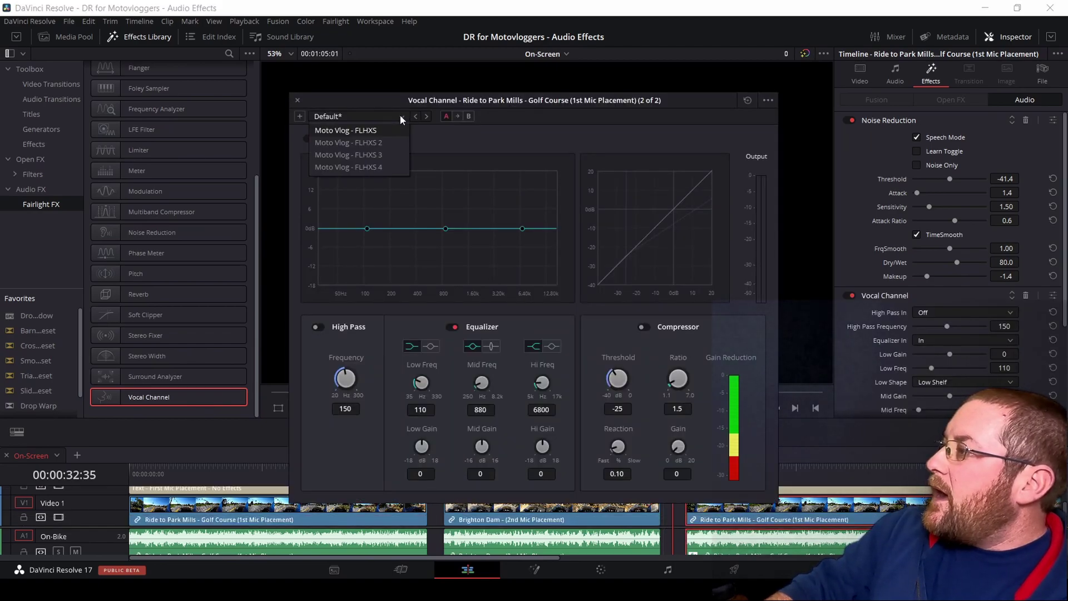
click(370, 168)
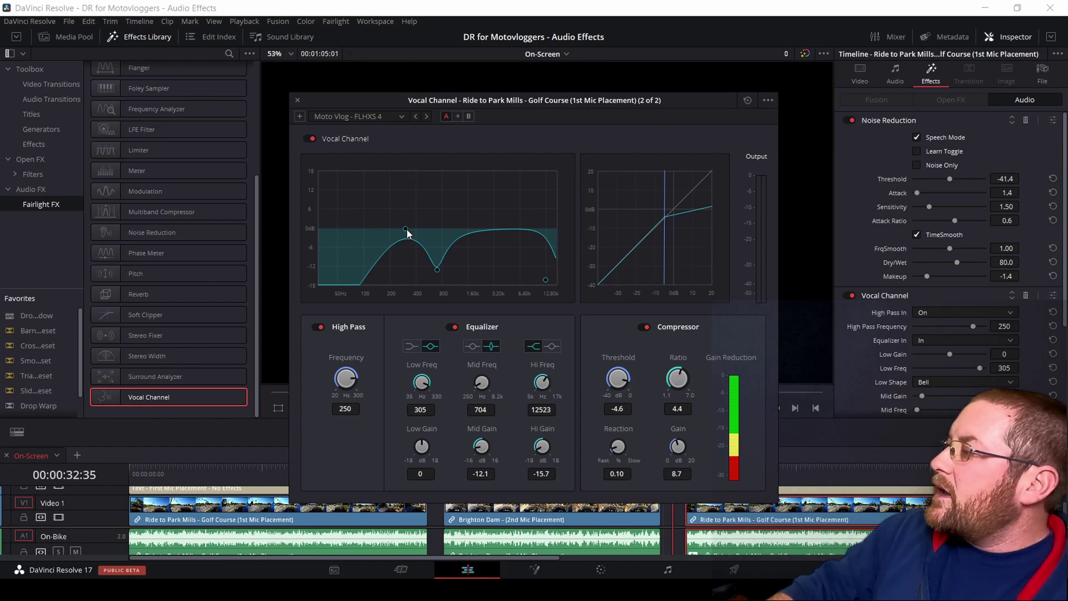
- Try a low EQ band change, then revert to the Moto Vlog - FLHXS 4 preset and close Vocal Channel
drag(407, 227, 412, 262)
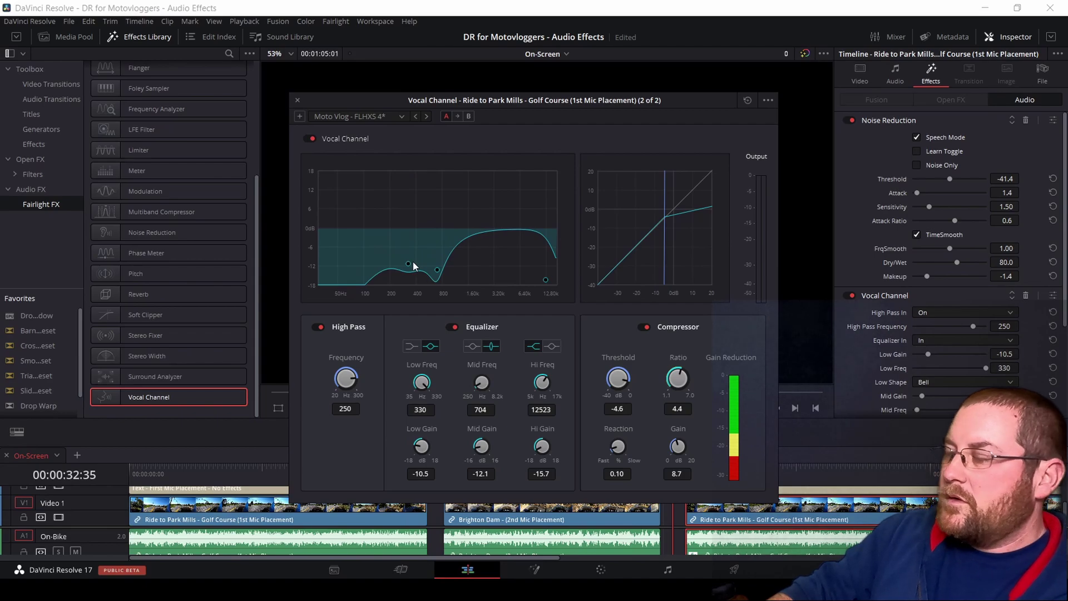
double_click(413, 262)
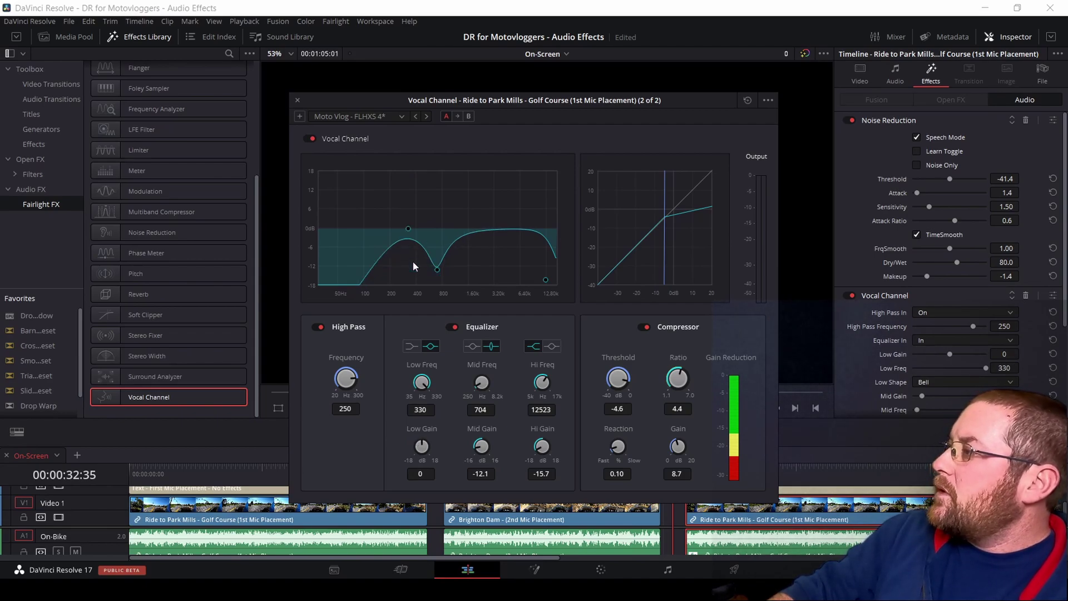
click(402, 116)
click(381, 166)
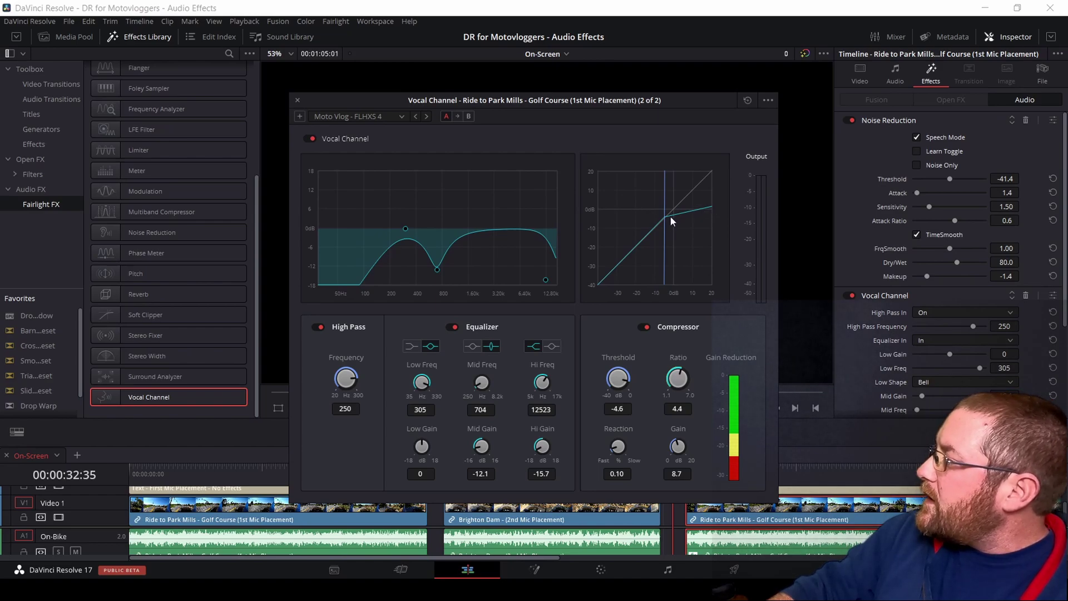
click(296, 100)
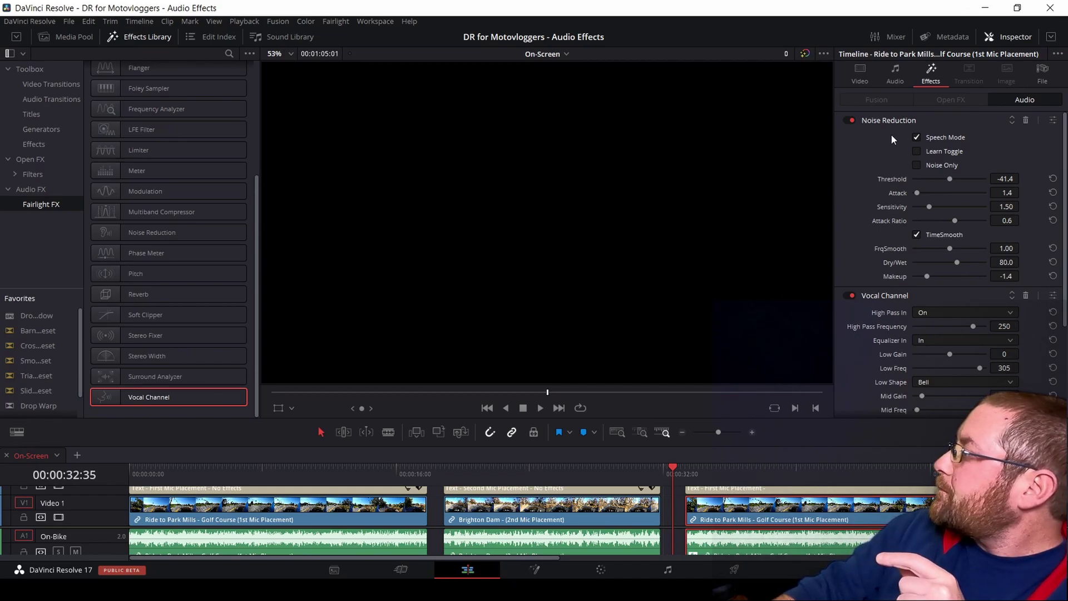
- Enable Learn Toggle on the clip's Noise Reduction and play the timeline from its start
click(917, 151)
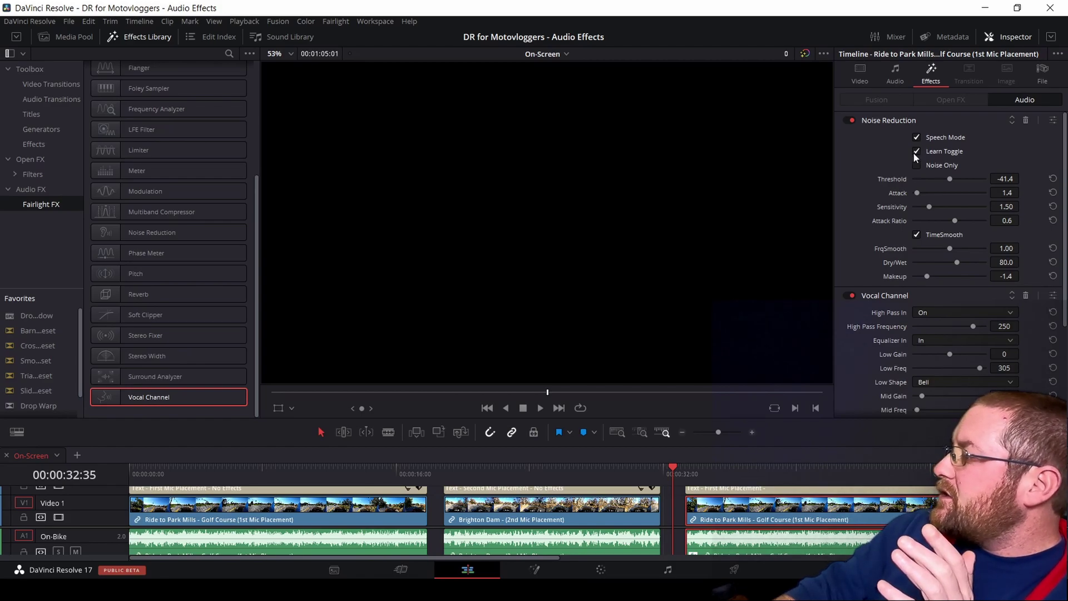
click(205, 468)
click(137, 478)
key(space)
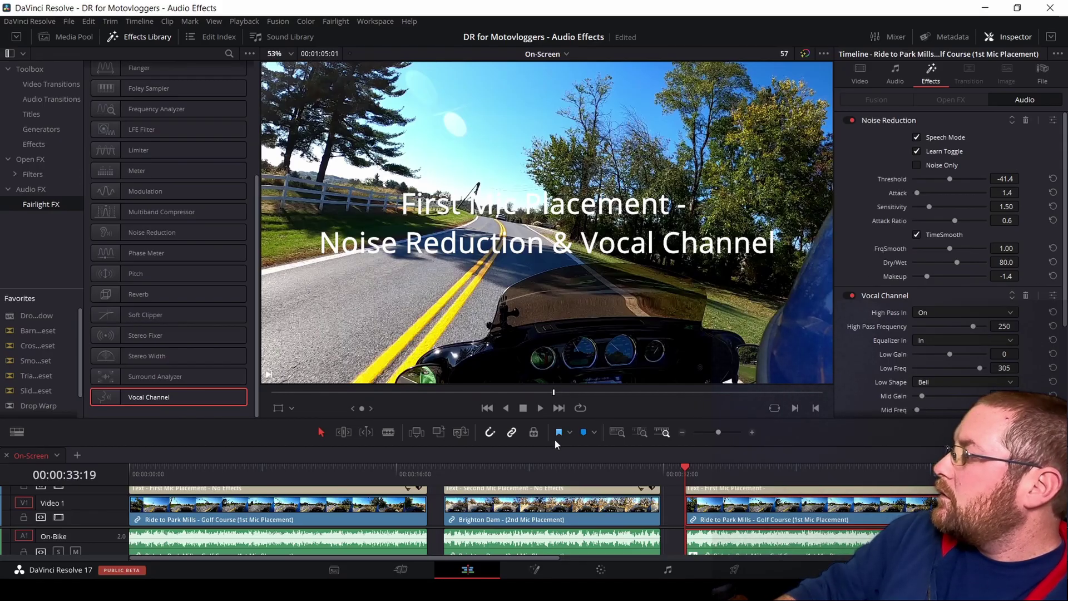
- Play the processed Park Mills clip, following it along the timeline, and stop at 00:00:51:28
key(space)
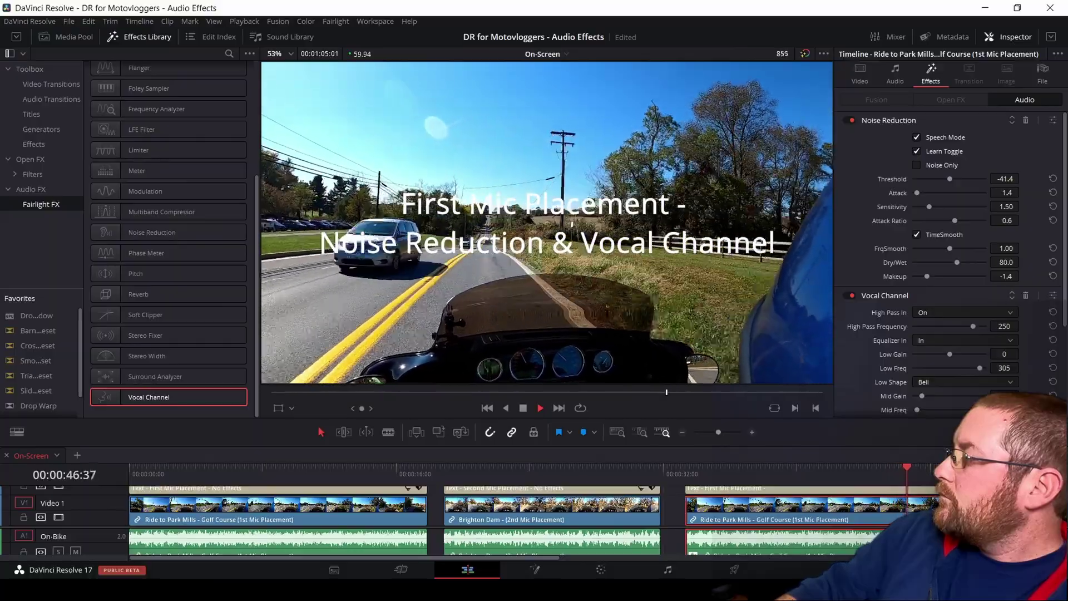
scroll(805, 516, right, 3)
scroll(689, 503, right, 2)
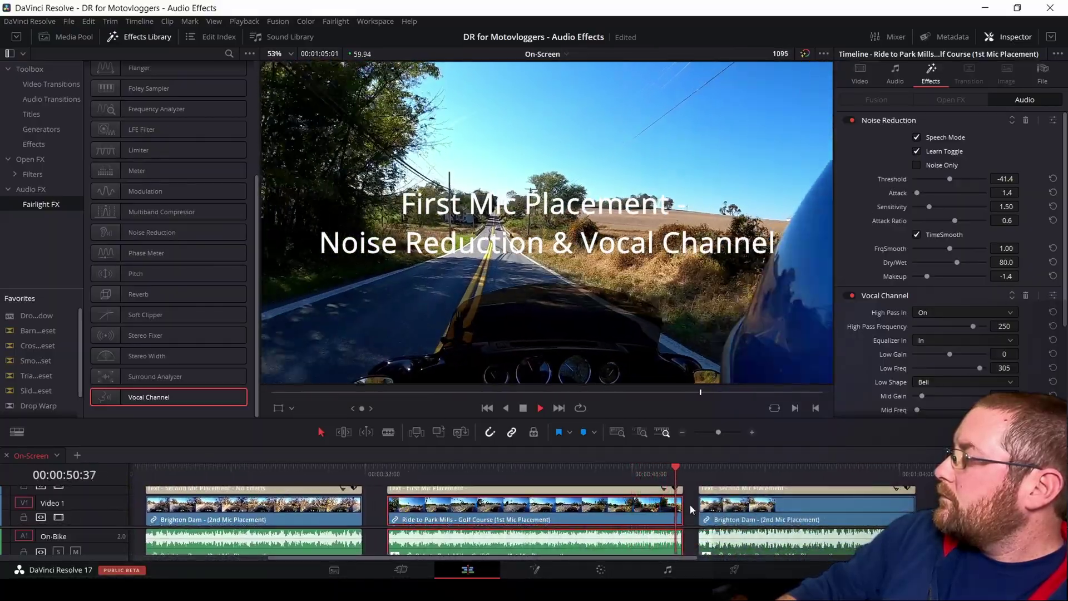
key(space)
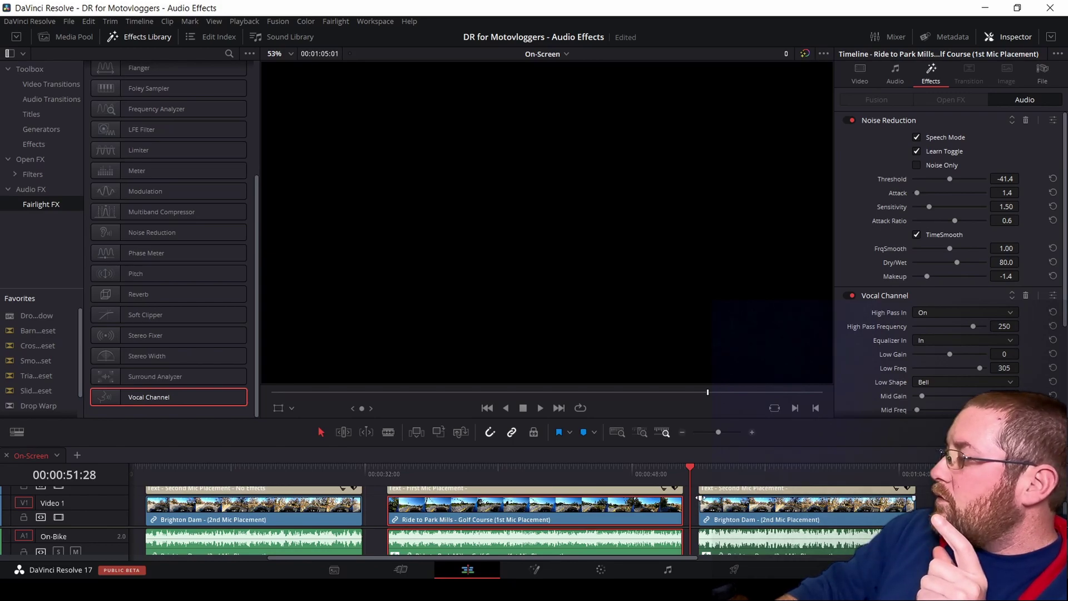
- Review the Brighton Dam clip's Noise Reduction and audio settings in the Inspector, then start its playback
click(730, 548)
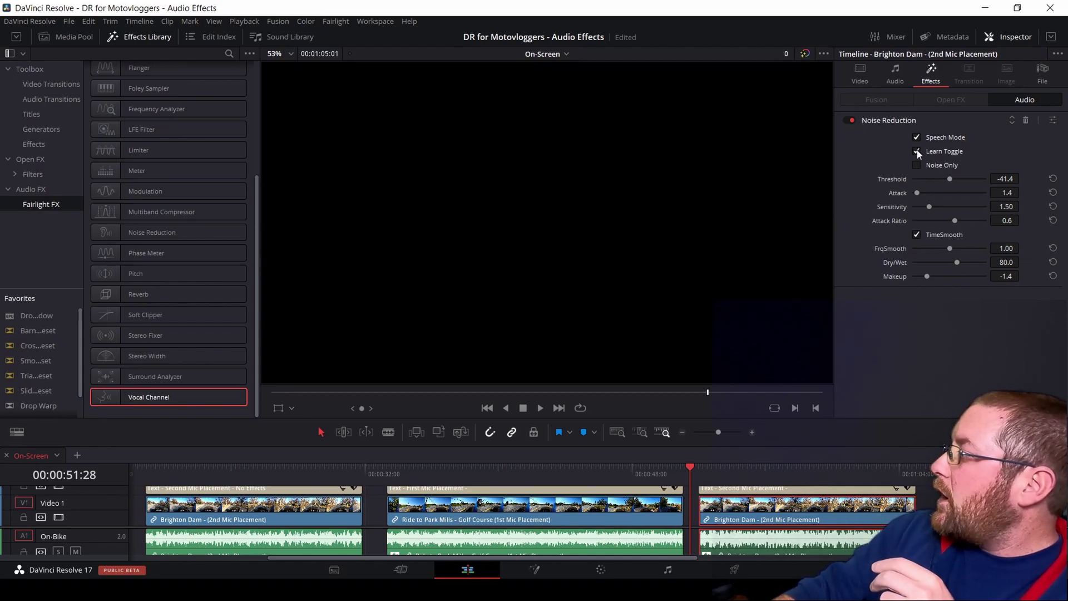
click(896, 75)
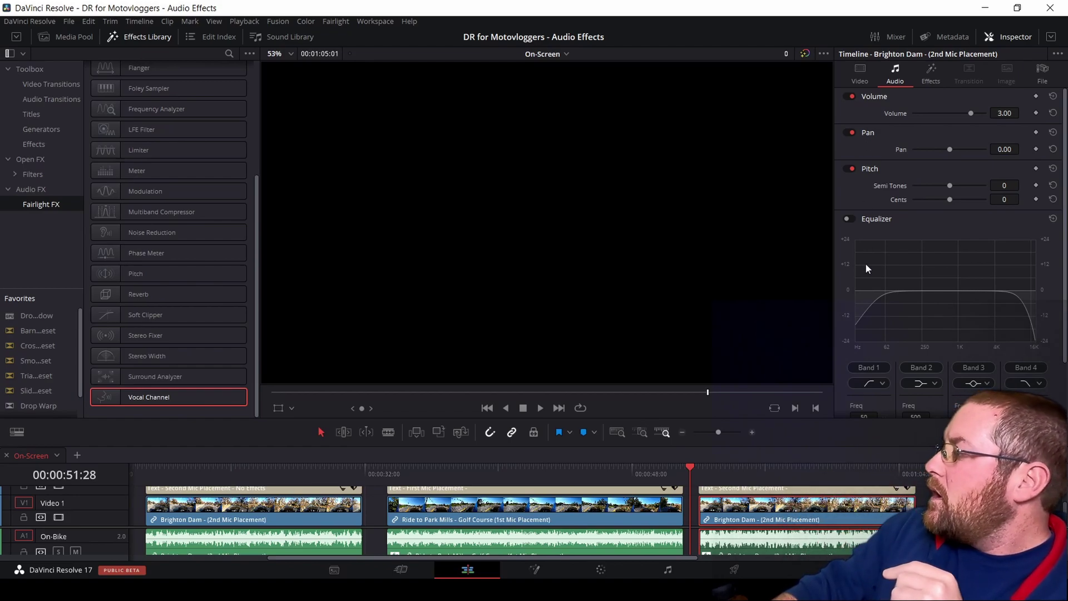
click(932, 73)
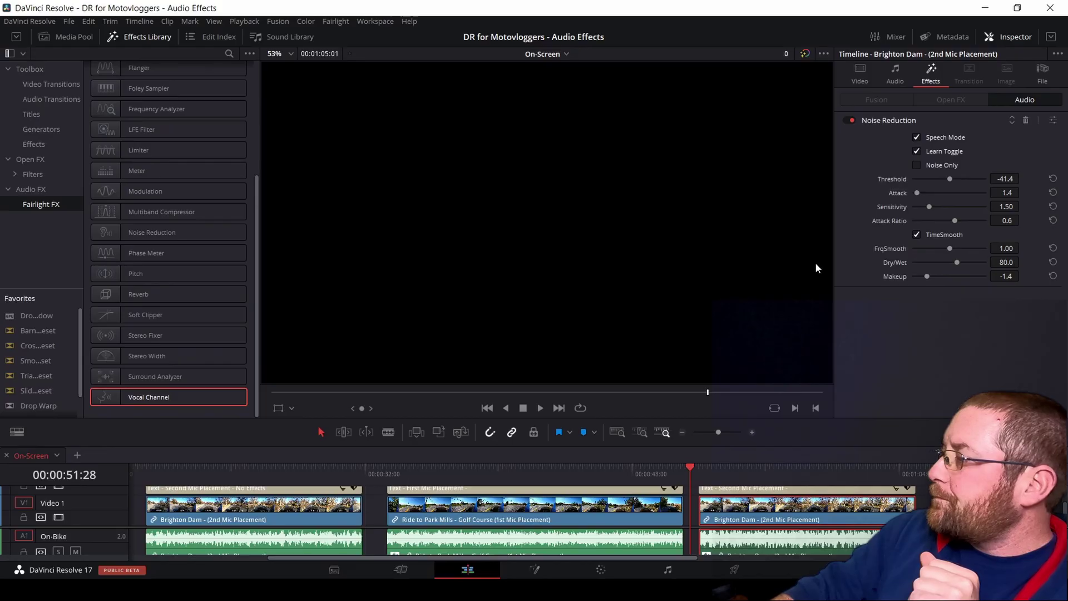
click(540, 408)
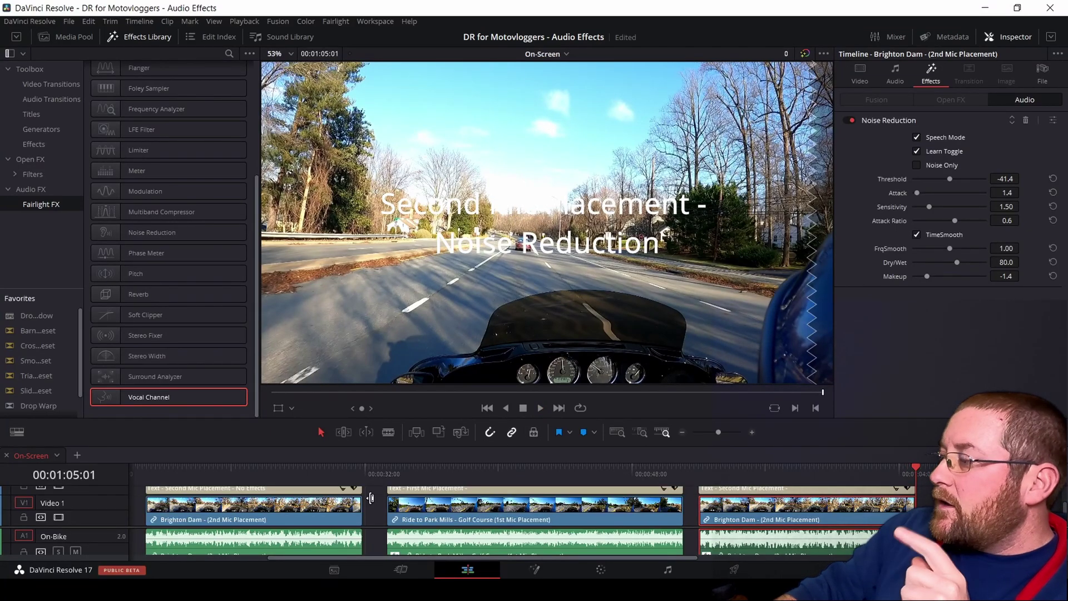
- Let the noise-reduced Brighton Dam clip play to the end of the timeline
scroll(370, 497, left, 5)
- Replay the unprocessed 'Second Mic Placement - No Effects' Brighton Dam clip from 00:00:18:51 to 00:00:32:22
click(377, 472)
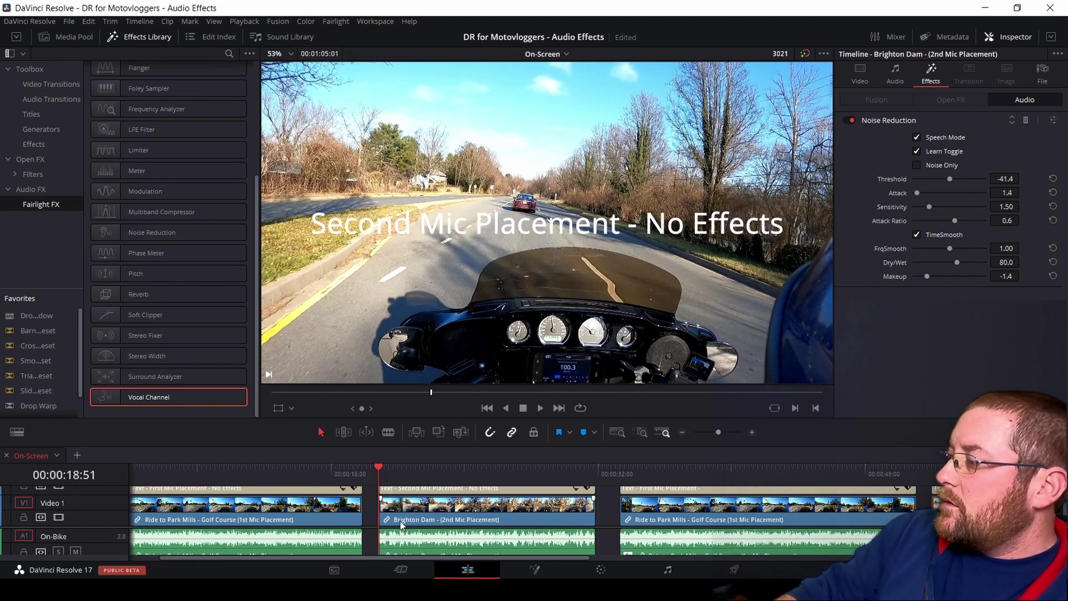
key(space)
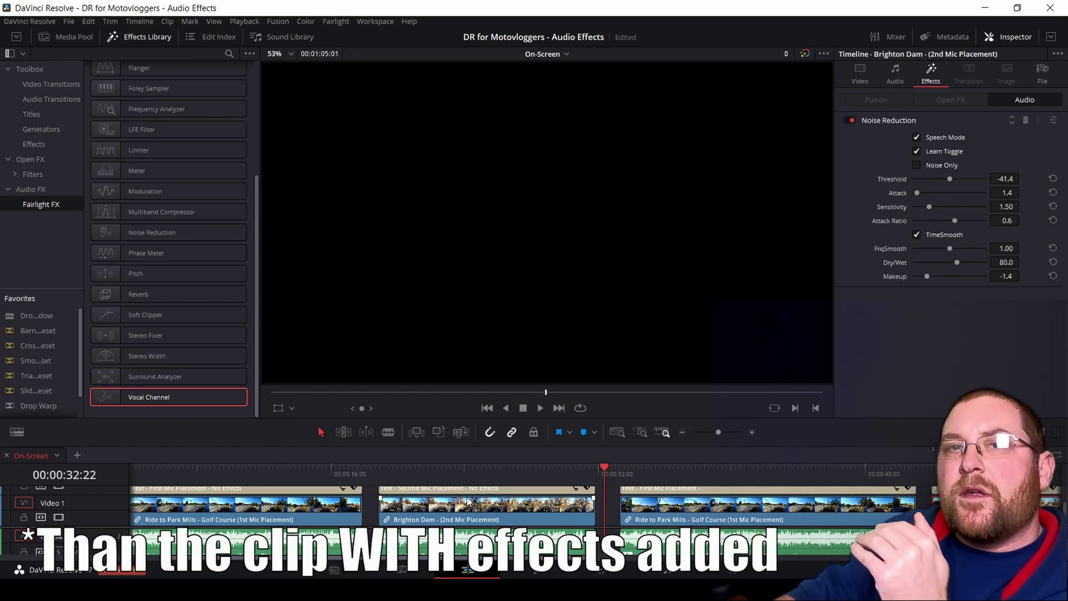
- Select the third Ride to Park Mills clip and let playback run to 00:01:05:01
click(692, 521)
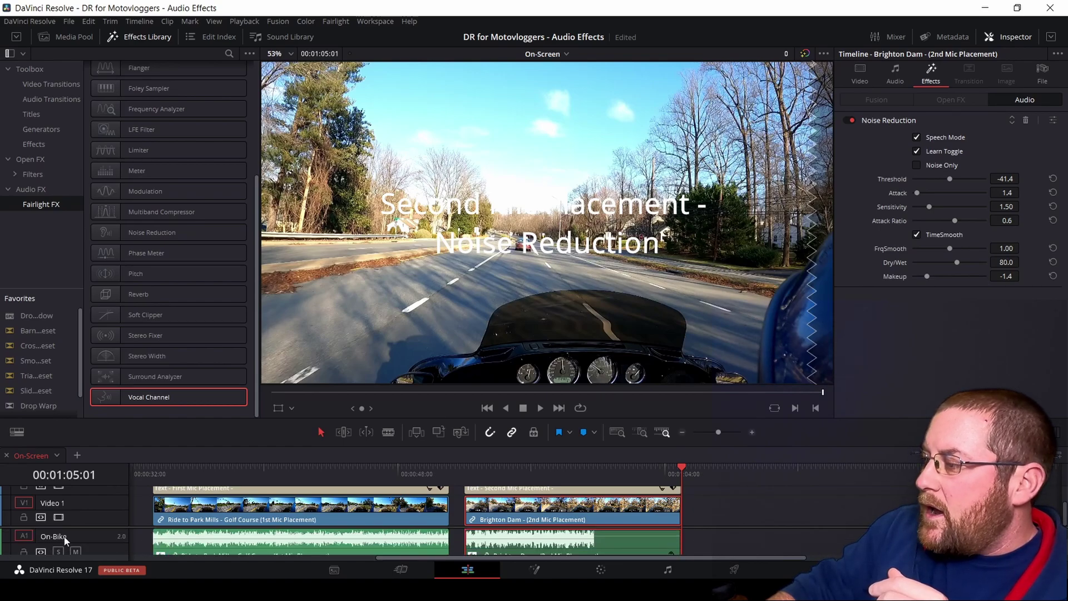
- Enlarge the timeline to show all tracks and select the A1 On-Bike track header
scroll(110, 503, down, 1)
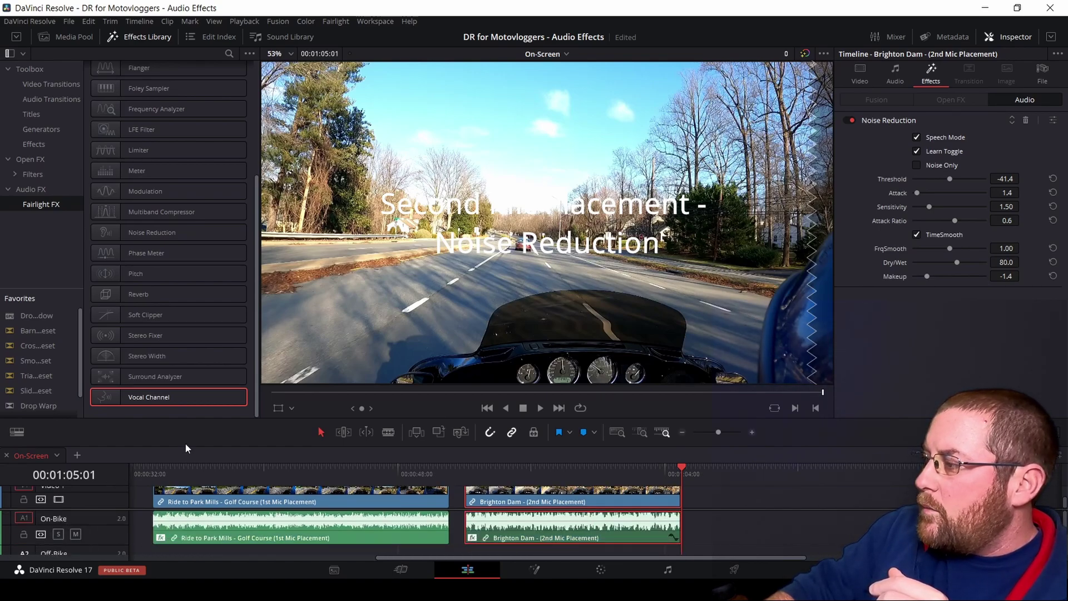
drag(185, 420, 185, 295)
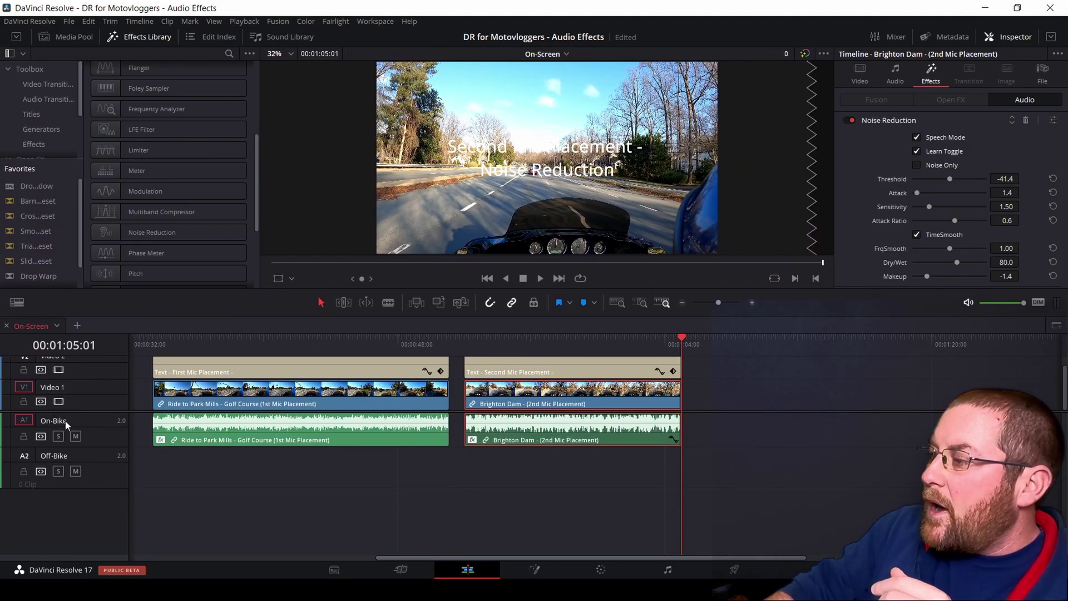
click(109, 433)
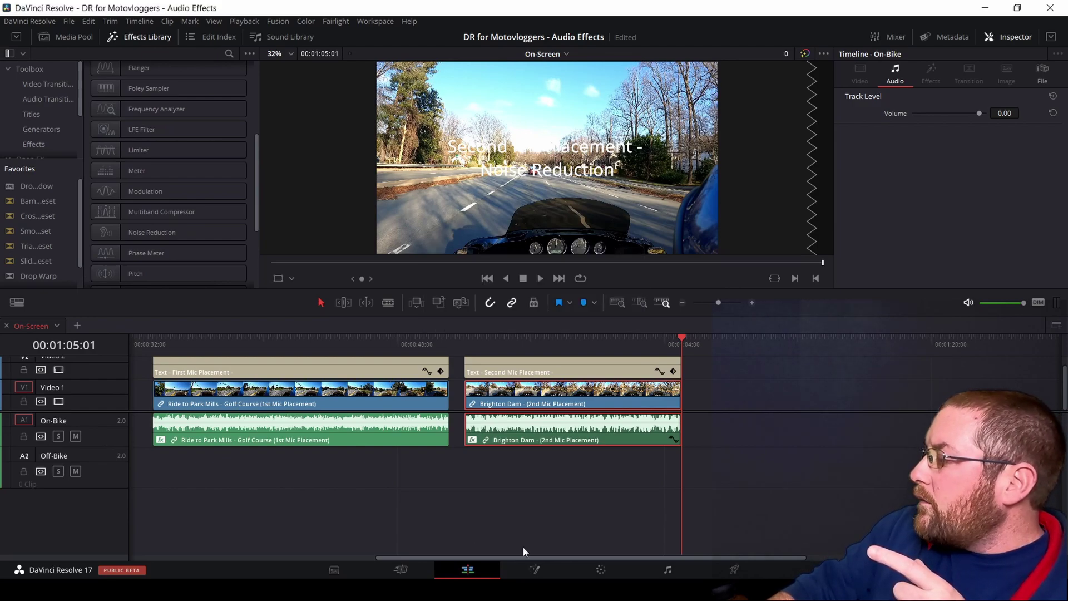
- Switch to the Fairlight page and bring the Effects Library's Audio FX into view
click(668, 571)
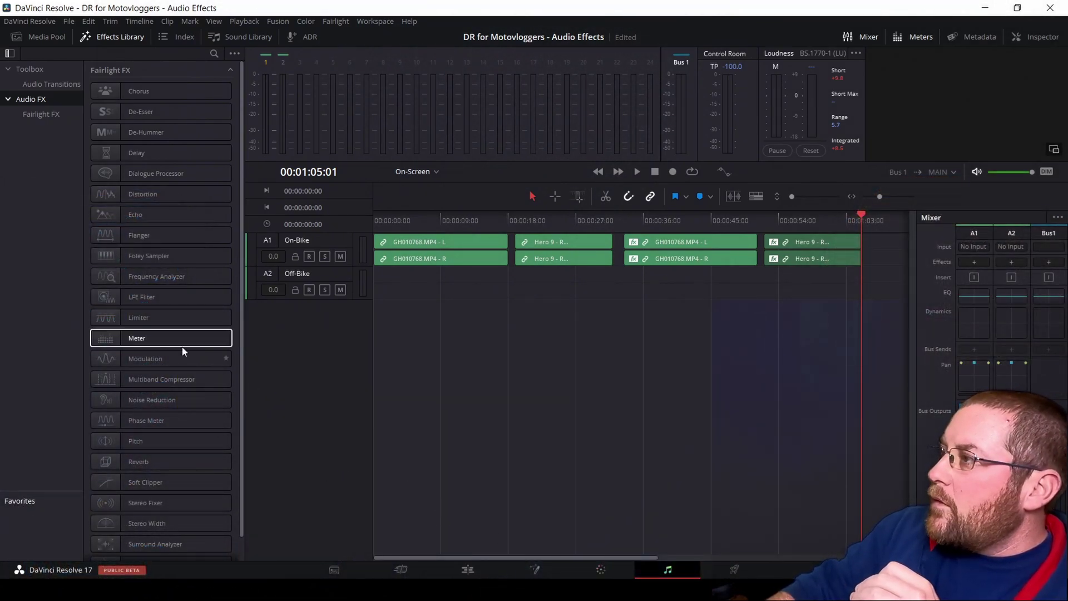
click(109, 39)
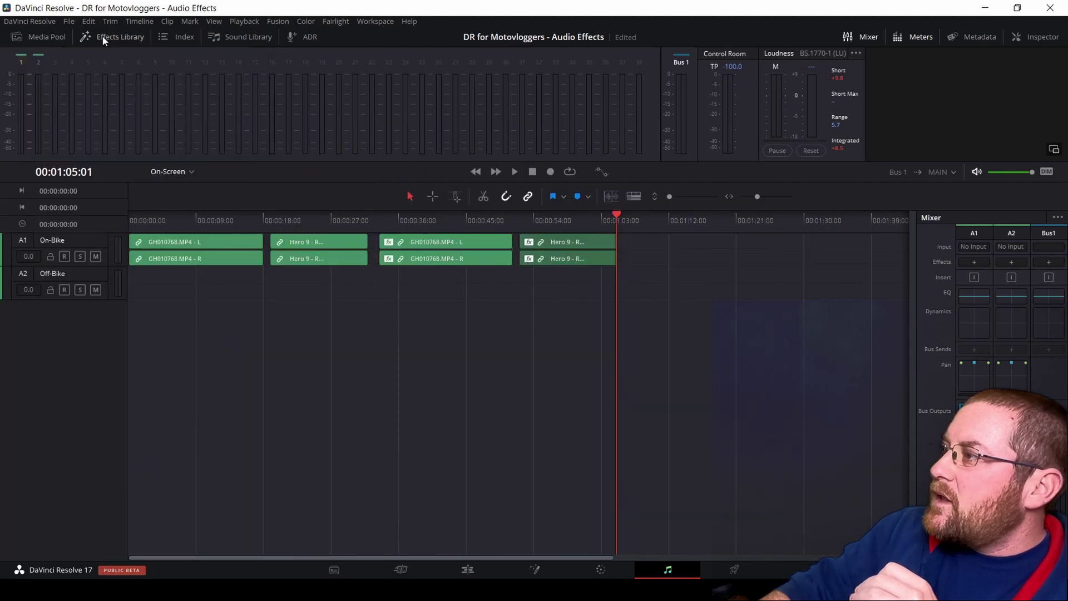
click(109, 38)
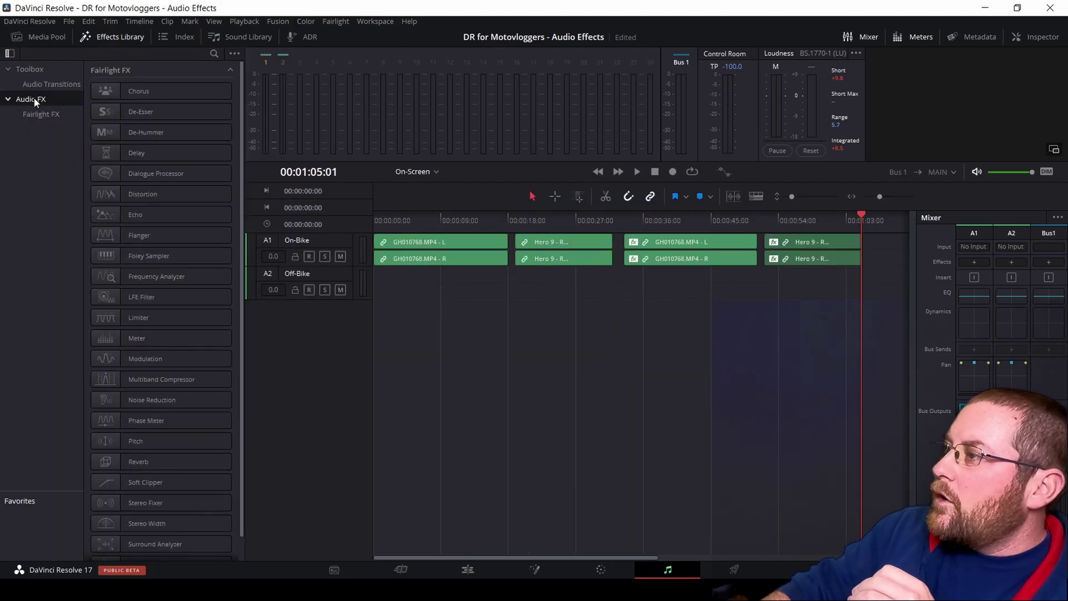
scroll(155, 243, down, 1)
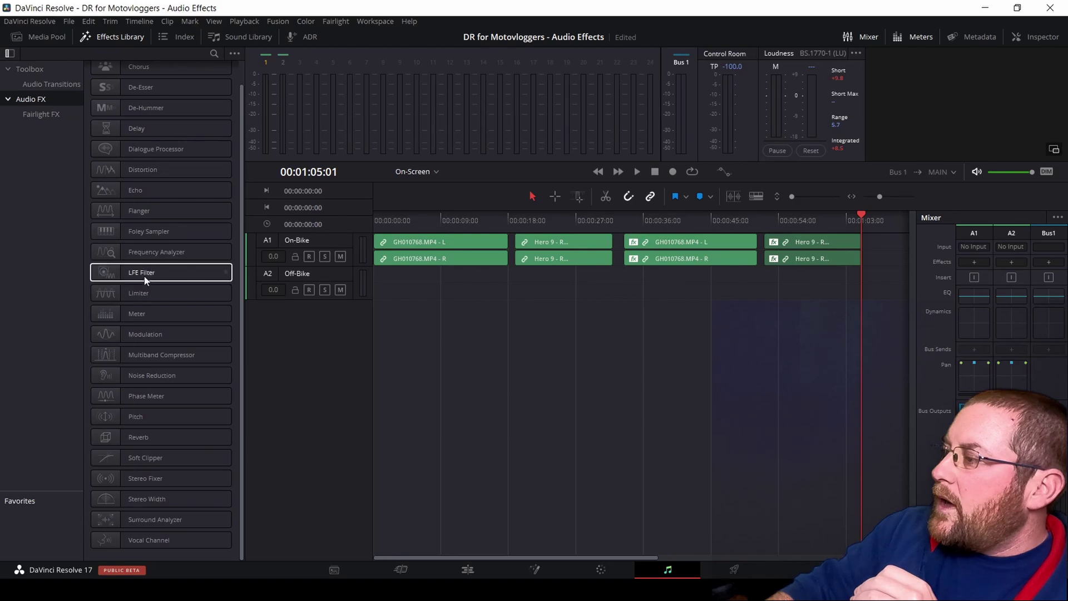
- Add Noise Reduction to track A1 with the De-Rumble and Hiss preset, then save
drag(134, 378, 359, 245)
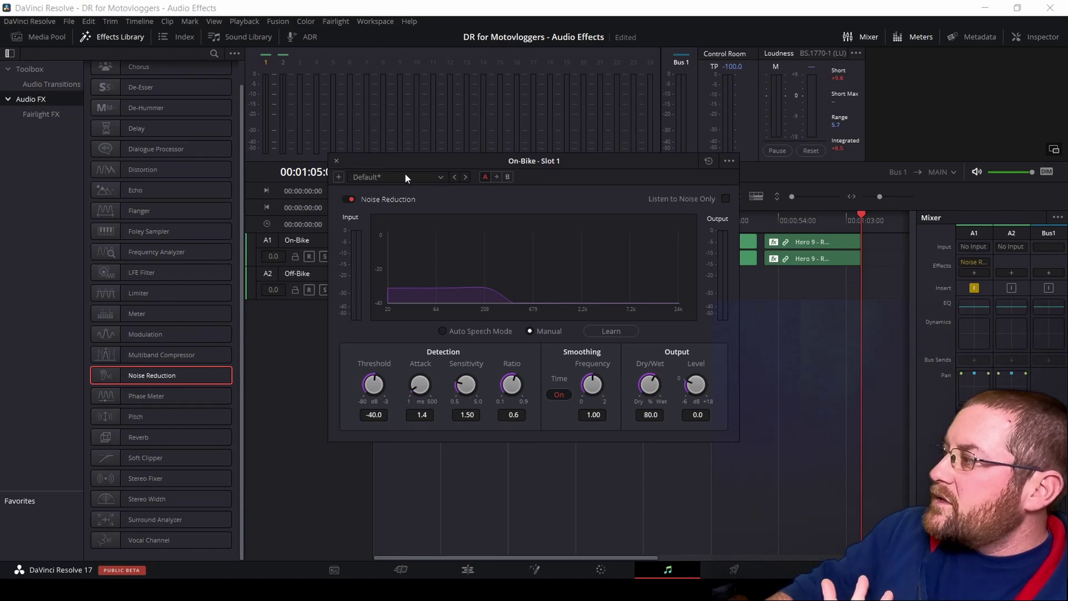
click(404, 177)
click(402, 218)
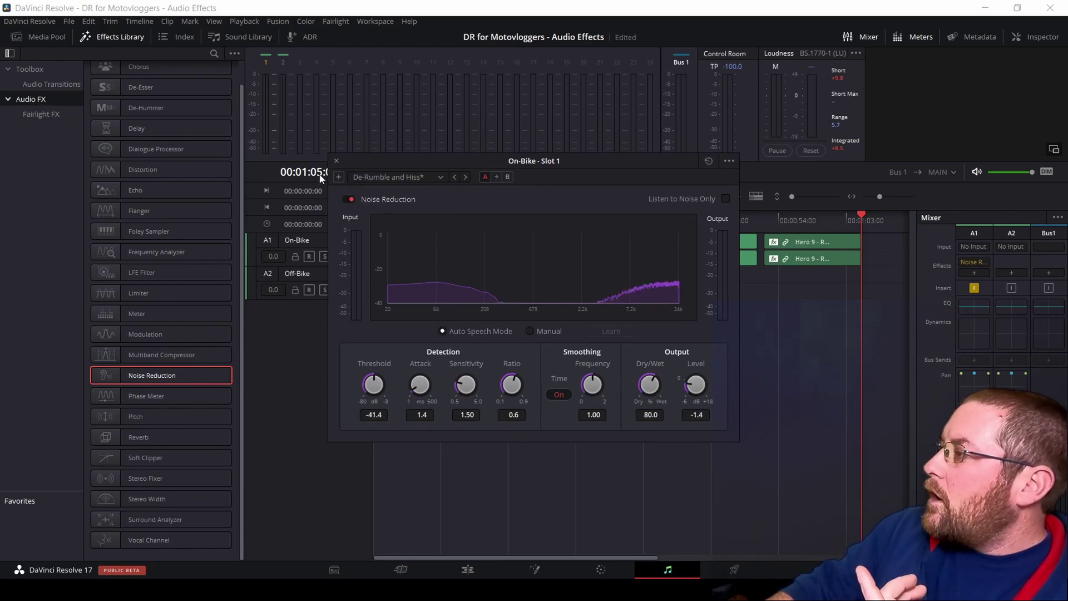
click(334, 161)
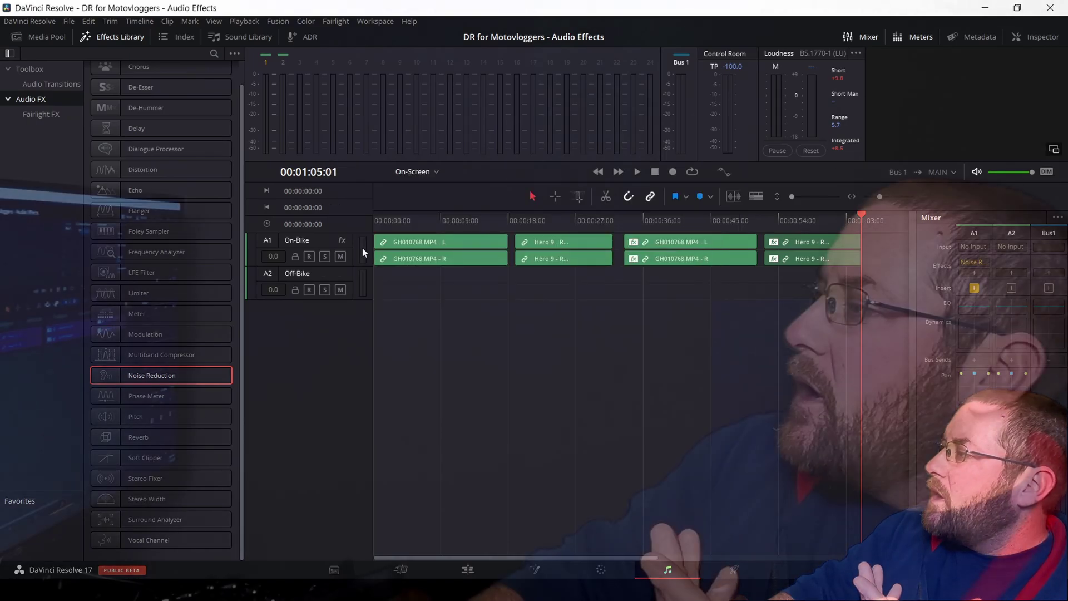
key(ctrl+s)
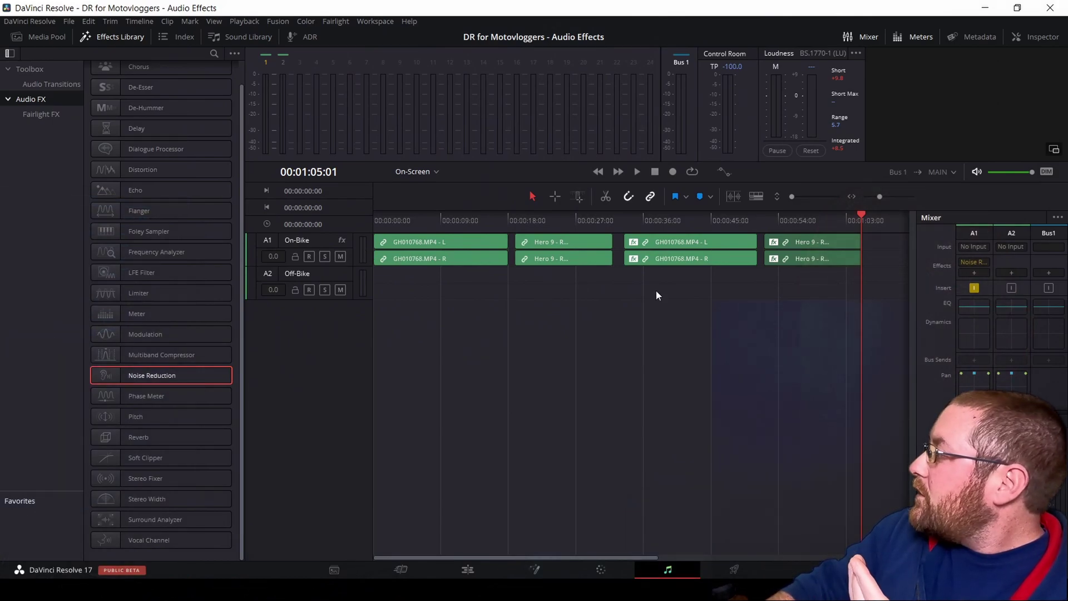
click(973, 261)
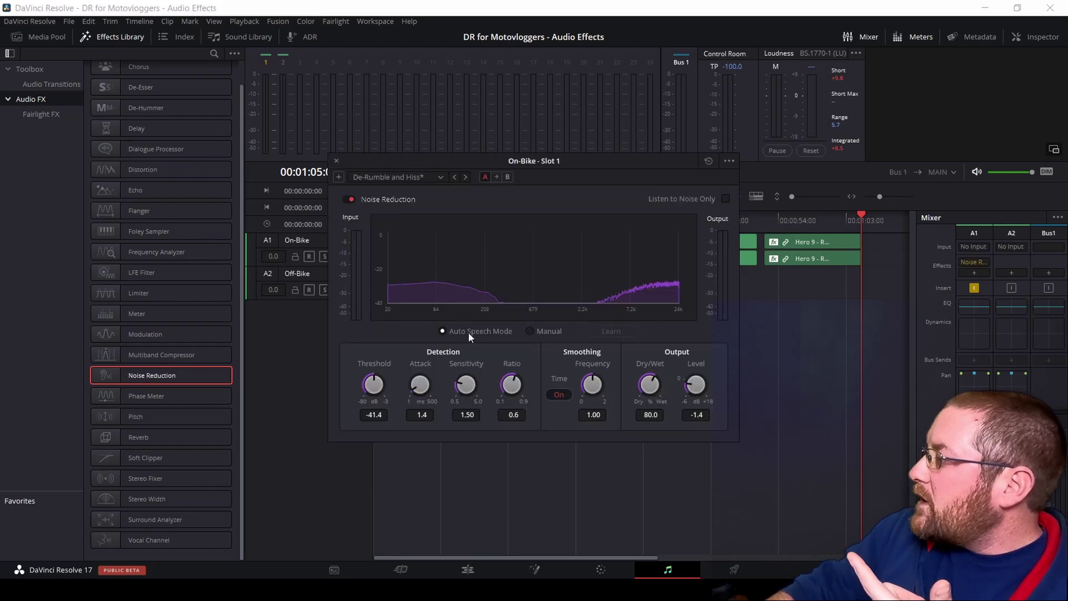
click(337, 161)
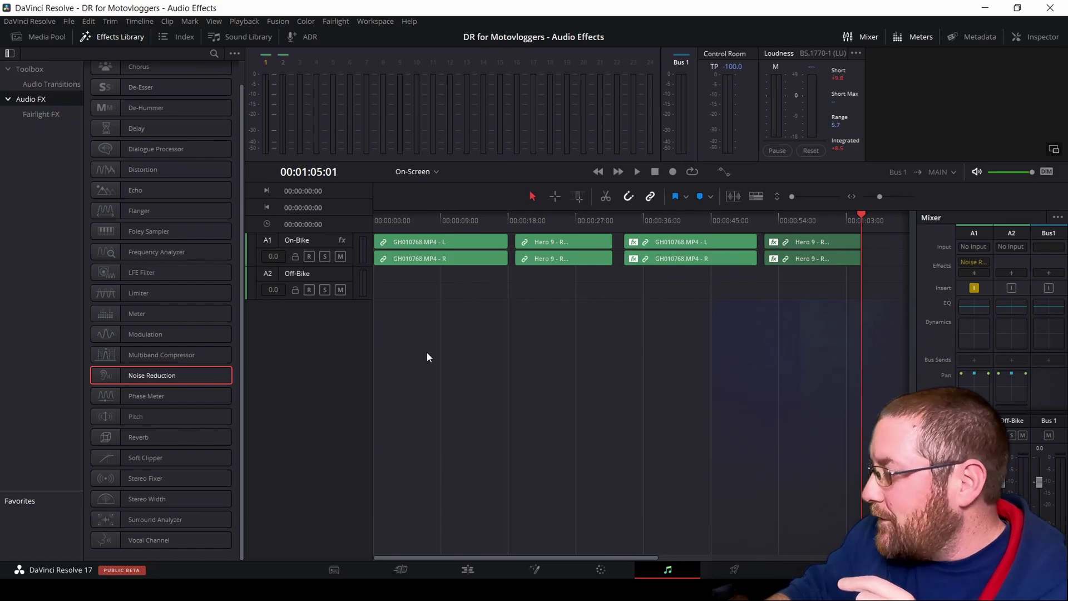
- Back on the Edit page, enable Learn Toggle in the A1 track's Noise Reduction and rewind to the timeline start
click(468, 569)
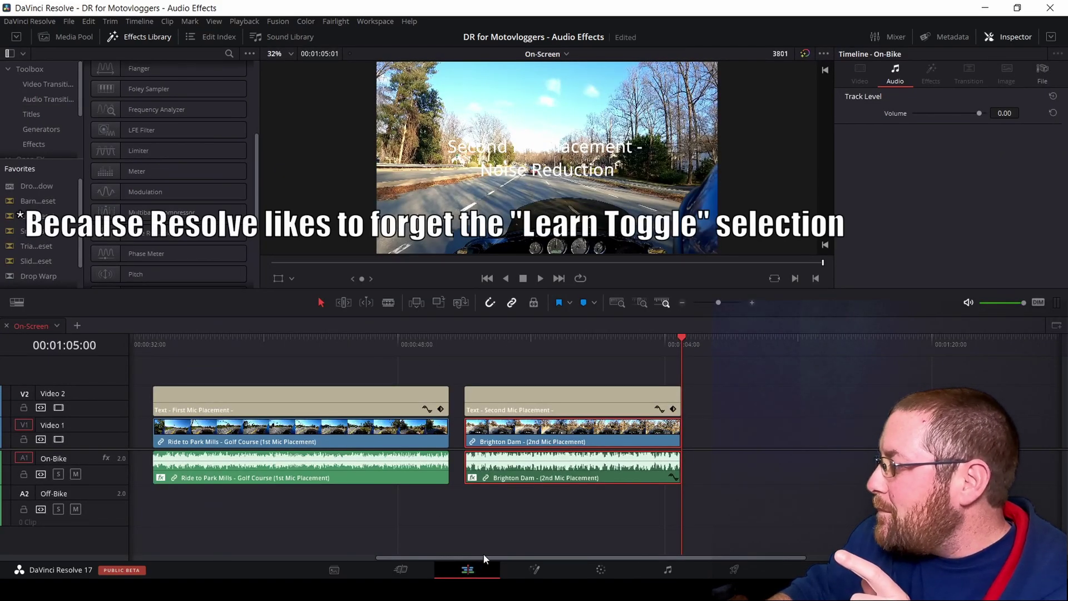
click(483, 554)
drag(483, 557, 240, 556)
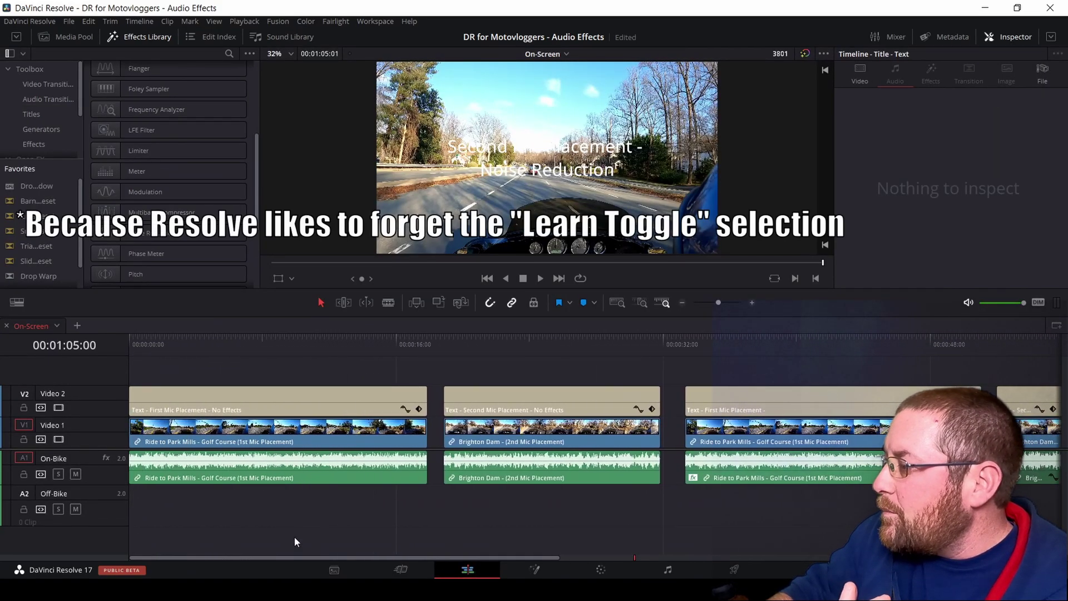
click(114, 473)
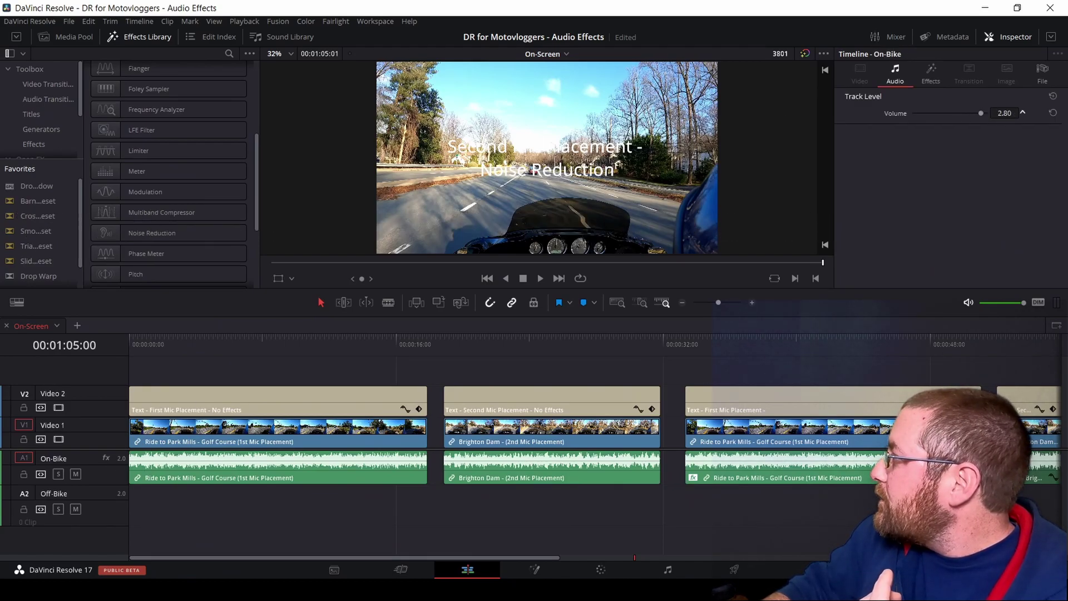
click(930, 77)
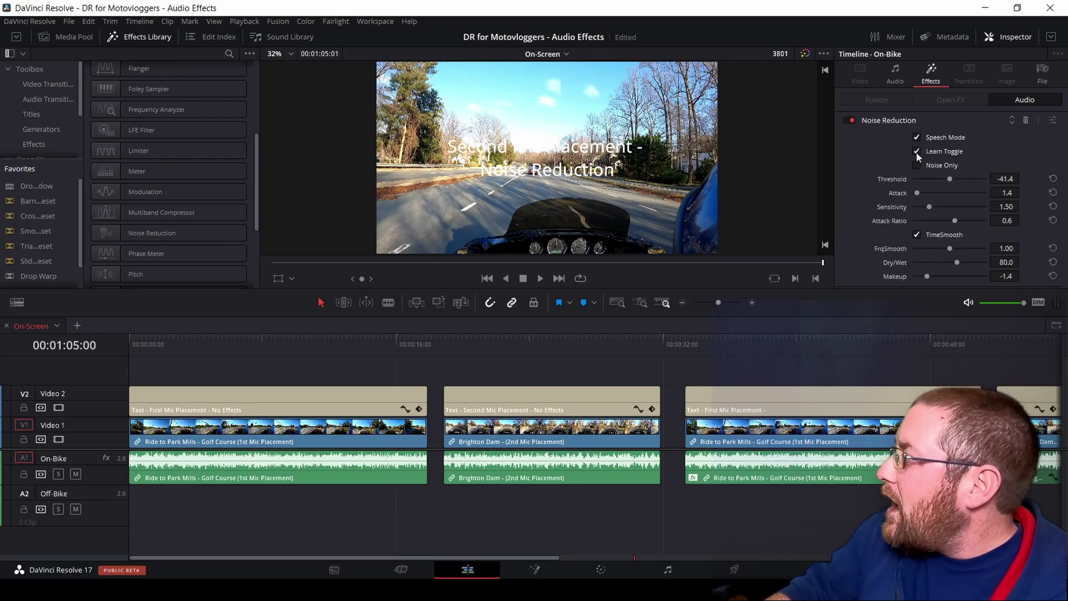
click(130, 345)
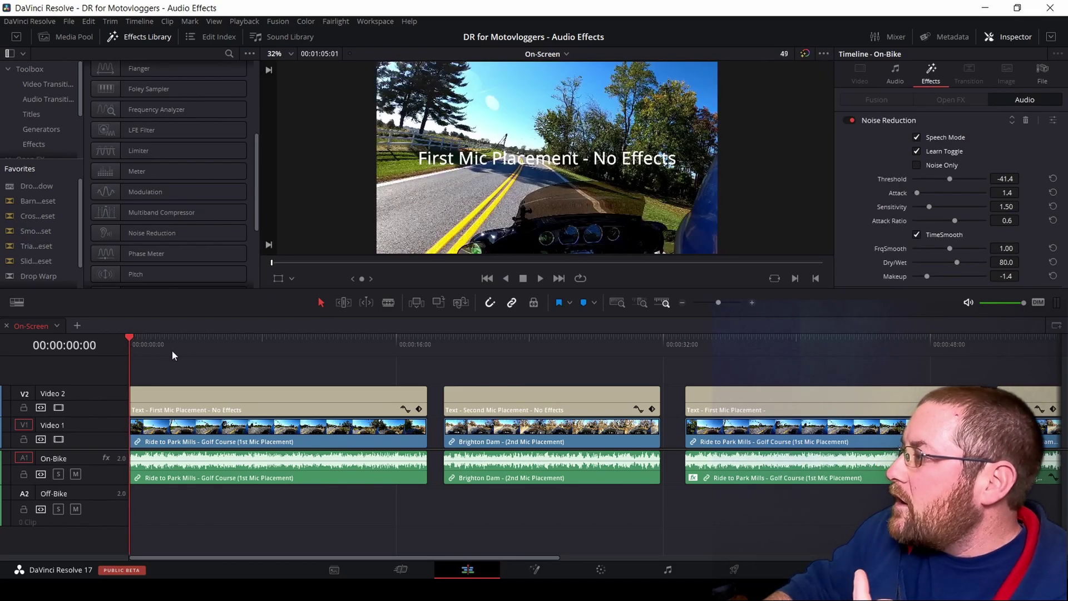